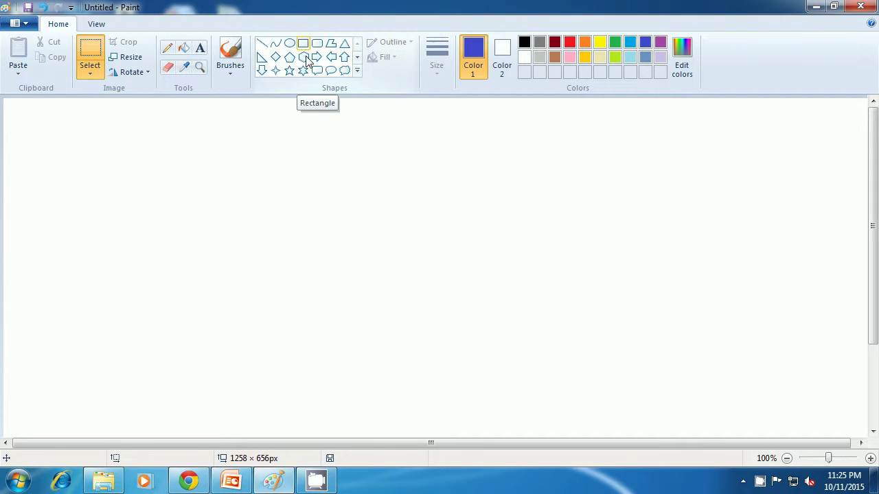
Draw an indigo unfilled-looking rectangle outline about 277 × 142 px in the upper middle of the blank canvas.
left_click(303, 44)
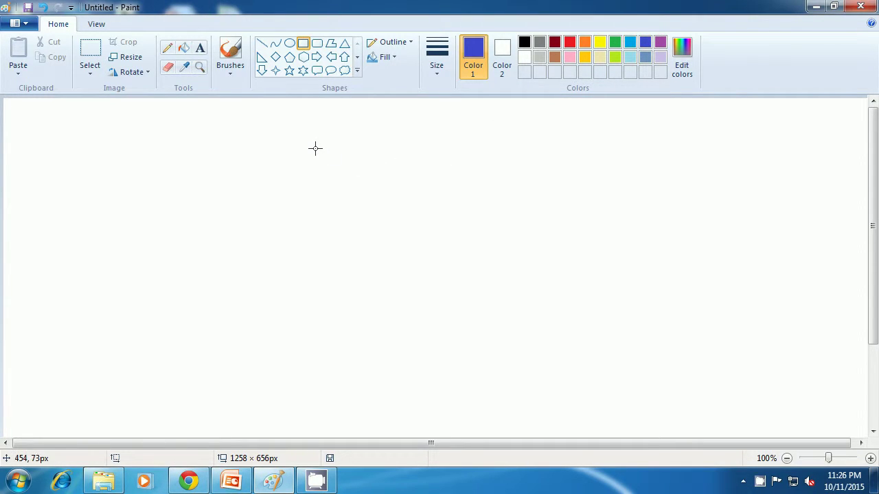
left_click_drag(323, 159, 513, 256)
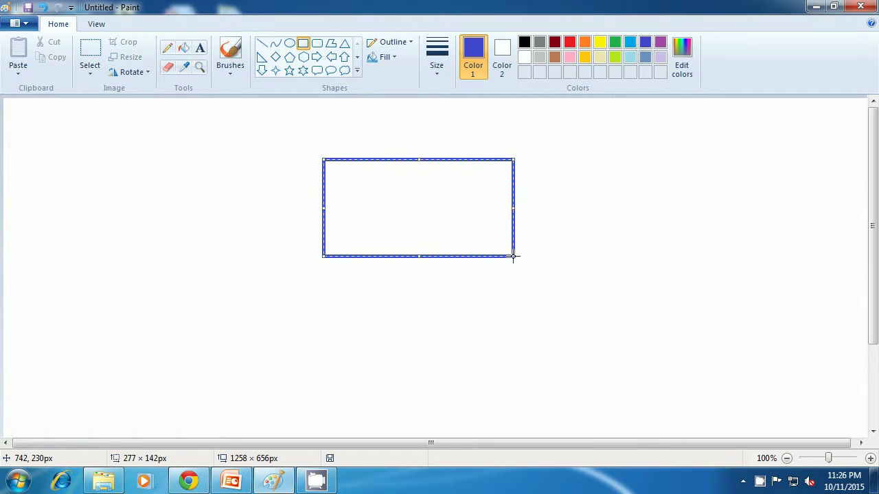
left_click(618, 250)
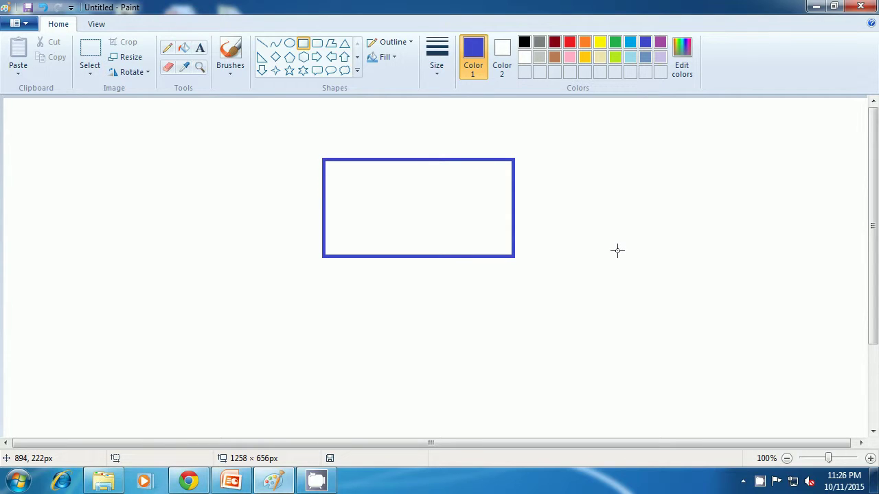
Draw an orange rectangle about 172 × 127 px overlapping the indigo rectangle's upper-left corner.
left_click(585, 43)
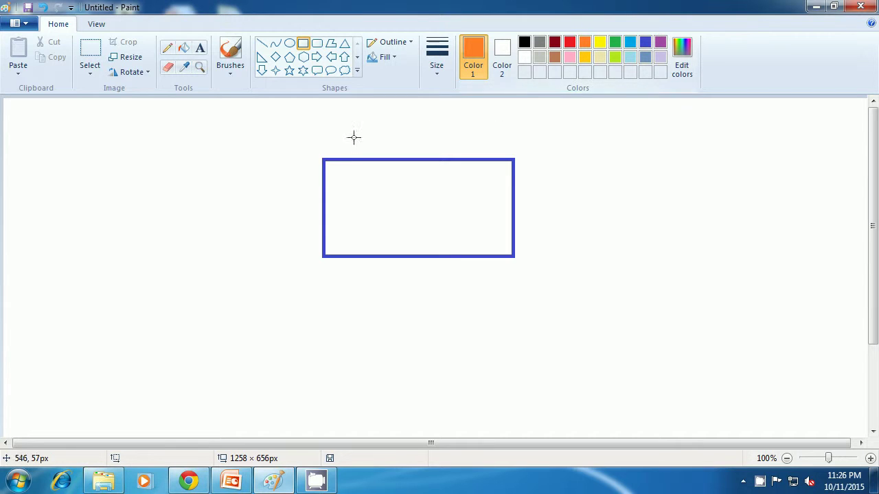
left_click_drag(260, 121, 379, 207)
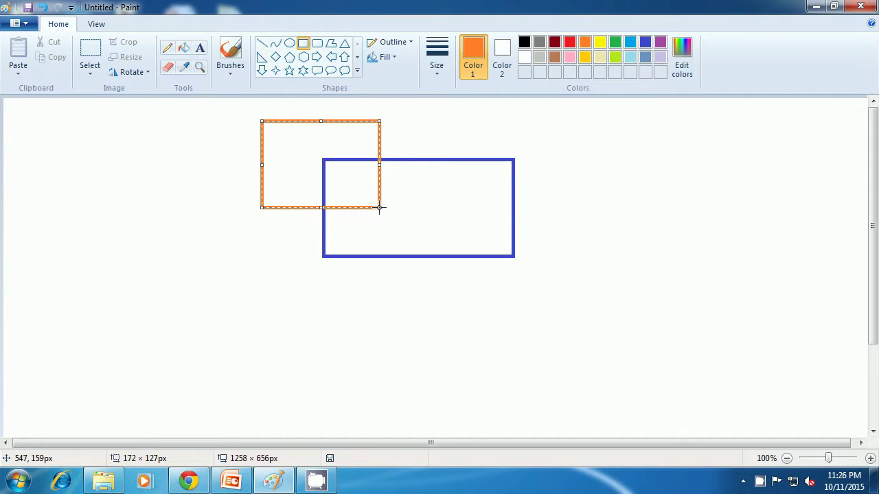
left_click(565, 214)
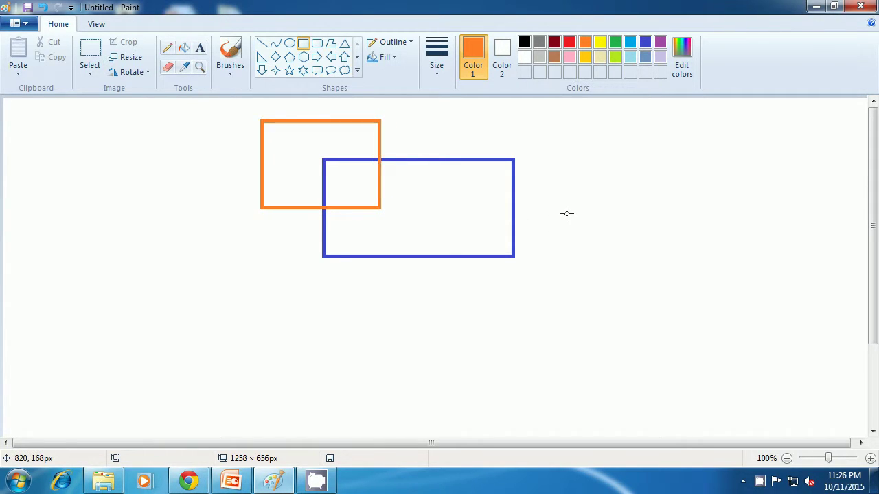
Draw a small light turquoise rectangle across the indigo rectangle's upper edge, near its right end.
left_click(631, 57)
left_click_drag(458, 138, 499, 190)
left_click(595, 192)
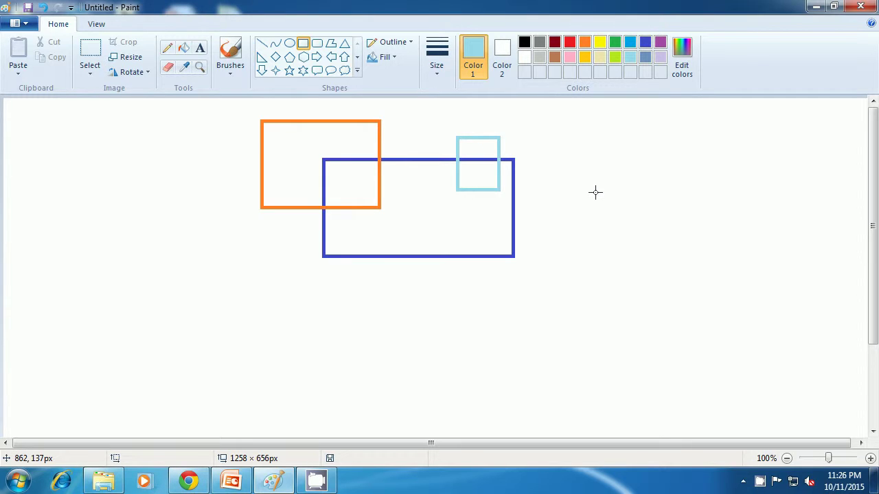
Draw a wide brown rectangle about 203 × 69 px below the orange and indigo rectangles.
left_click(555, 57)
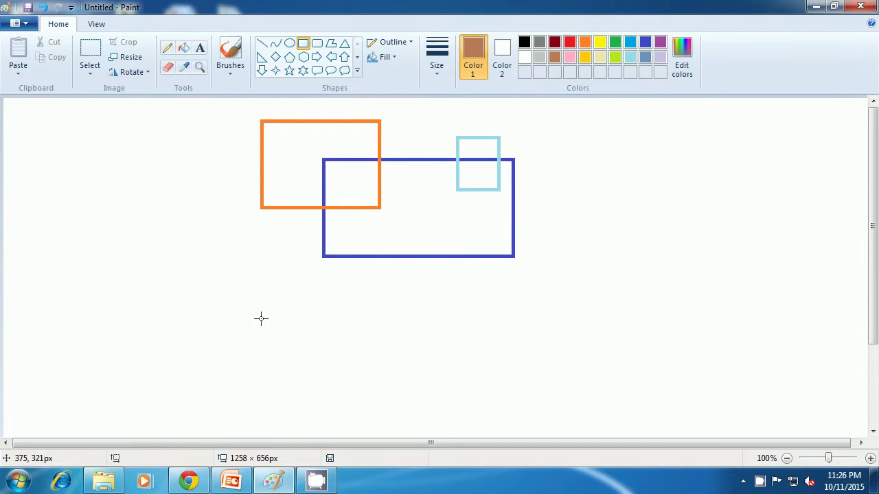
mouse_move(258, 309)
left_mouse_down()
mouse_move(287, 336)
mouse_move(396, 357)
left_mouse_up()
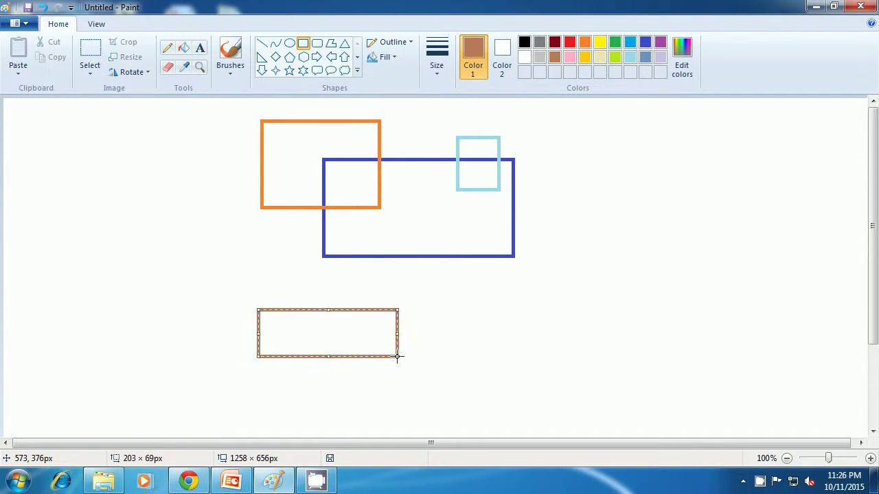
left_click(521, 341)
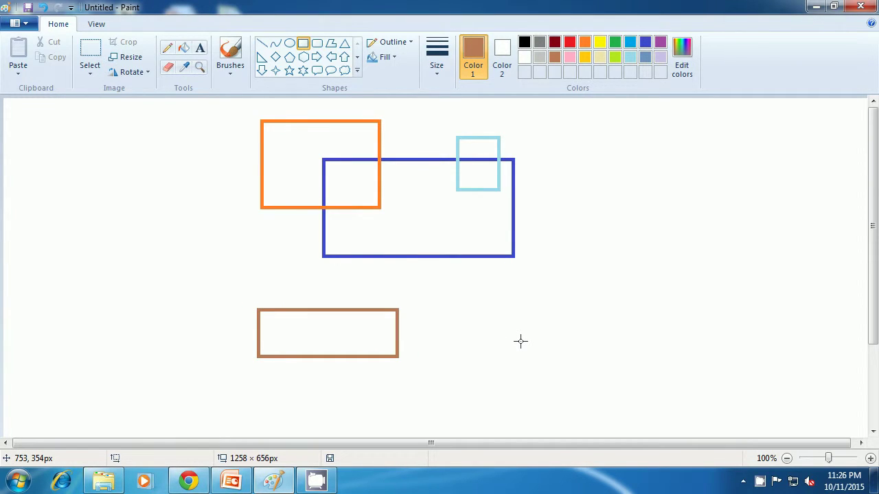
Draw a tall, narrow turquoise rectangle linking the orange and brown rectangles, and set the drawing color to dark red.
left_click(631, 43)
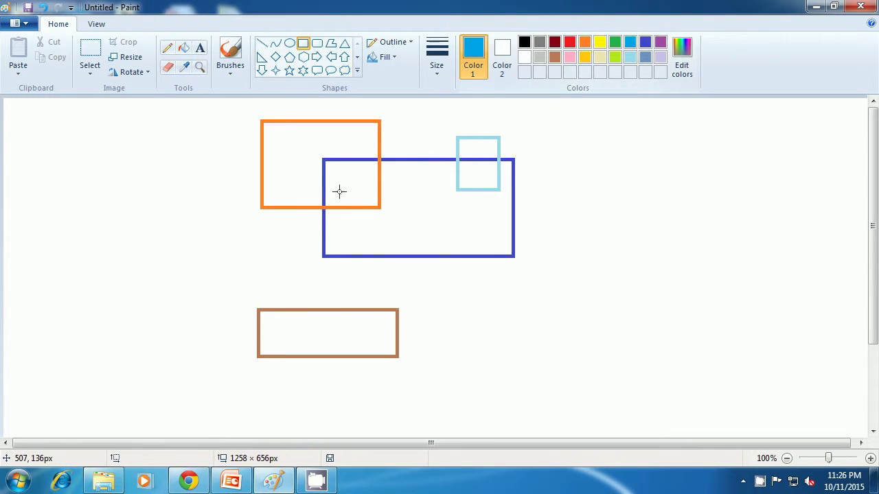
left_click_drag(279, 185, 303, 342)
left_click(480, 336)
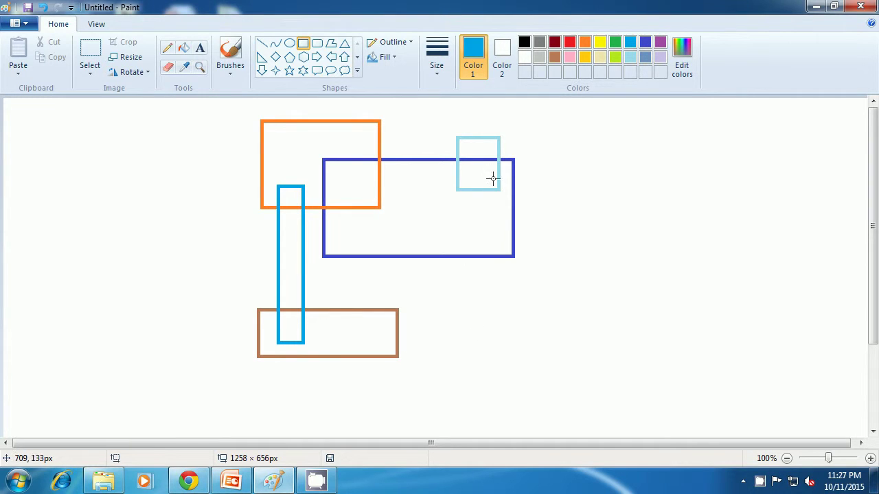
left_click(555, 42)
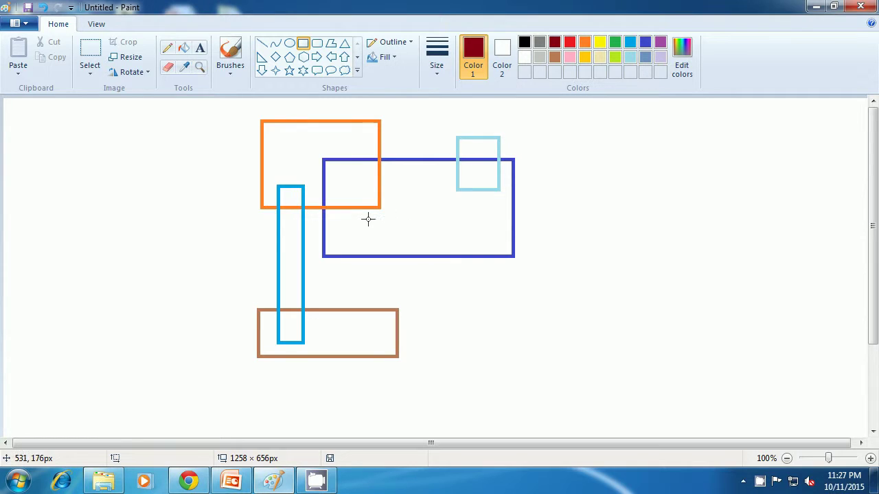
left_click_drag(396, 213, 473, 400)
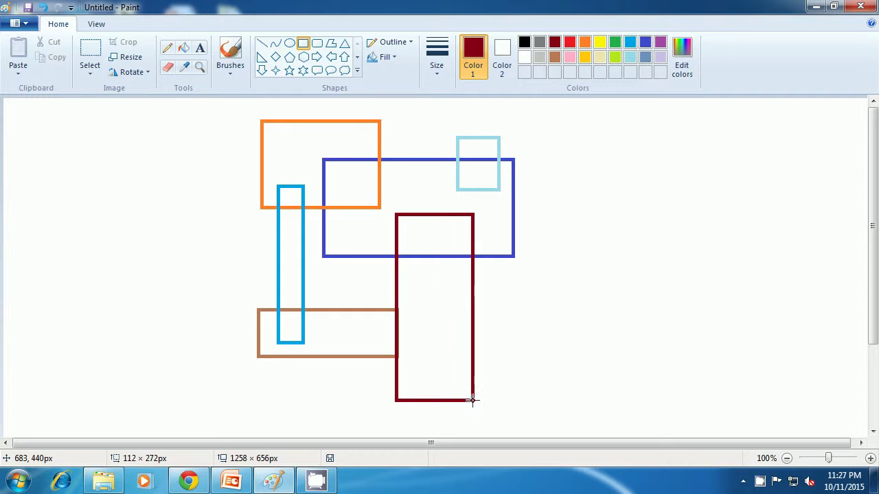
left_click_drag(473, 400, 476, 400)
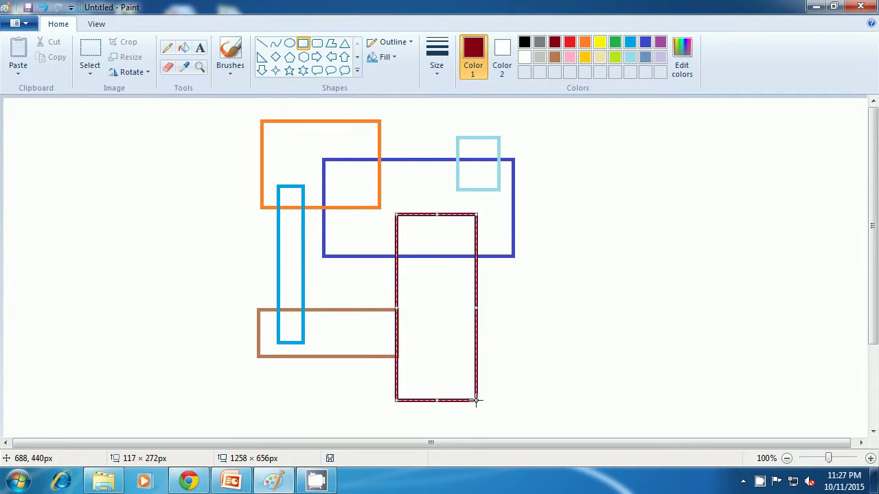
key("ctrl+z")
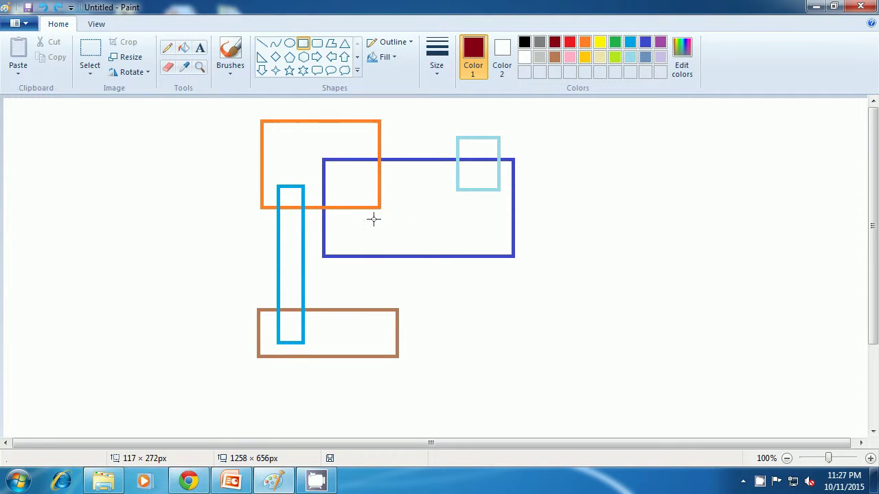
Draw a dark red rectangle about 139 × 246 px overlapping the indigo rectangle's lower edge and the brown rectangle's right end.
left_click_drag(366, 221, 461, 390)
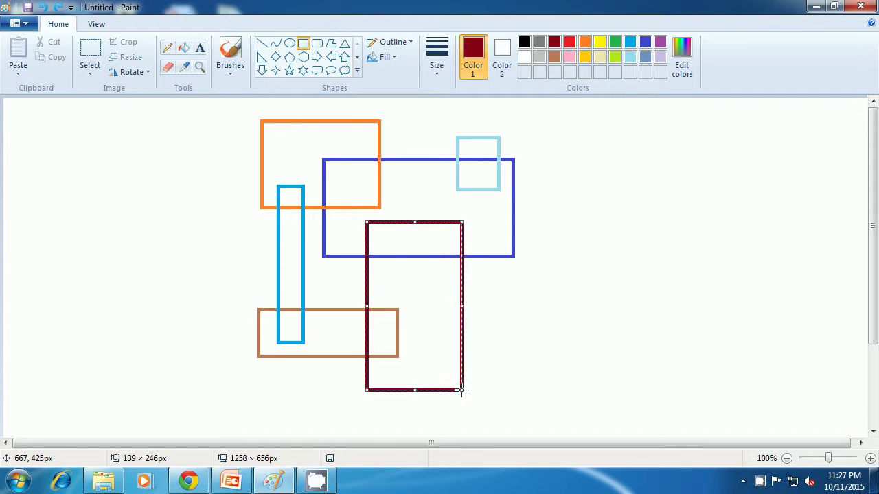
left_click(554, 366)
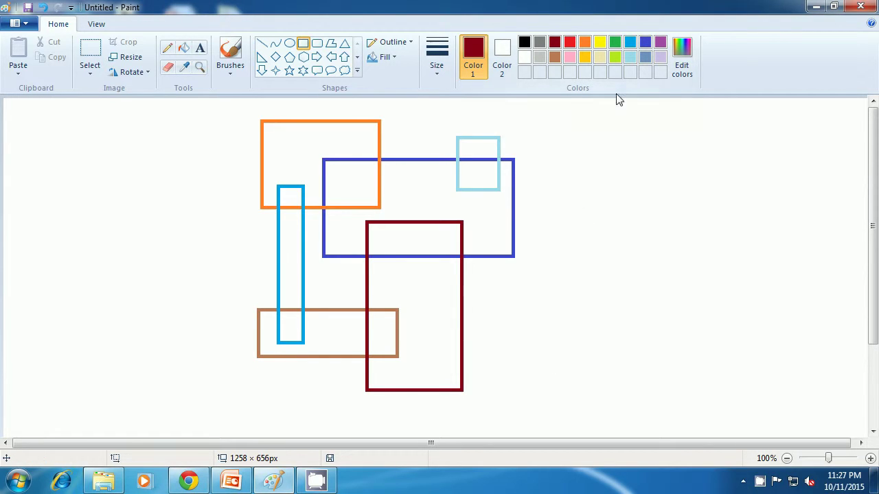
Draw a green rectangle about 151 × 205 px overlapping the light turquoise, indigo and dark red rectangles.
left_click(617, 43)
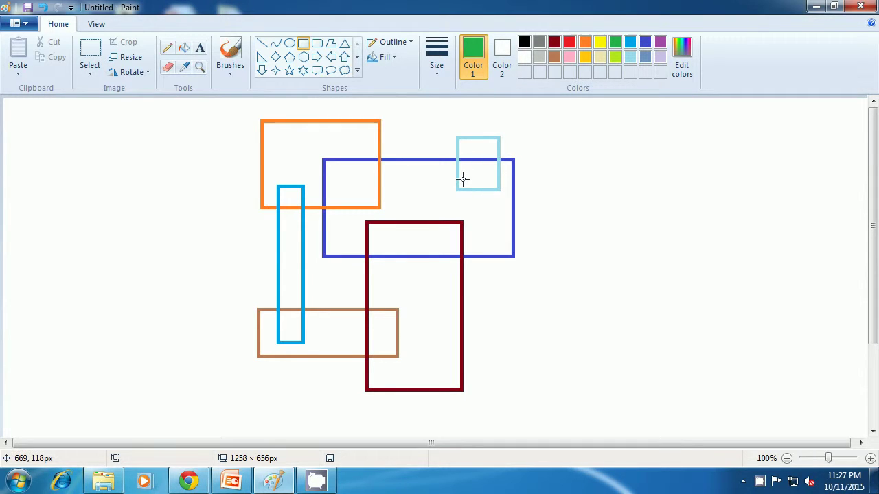
left_click_drag(431, 182, 534, 322)
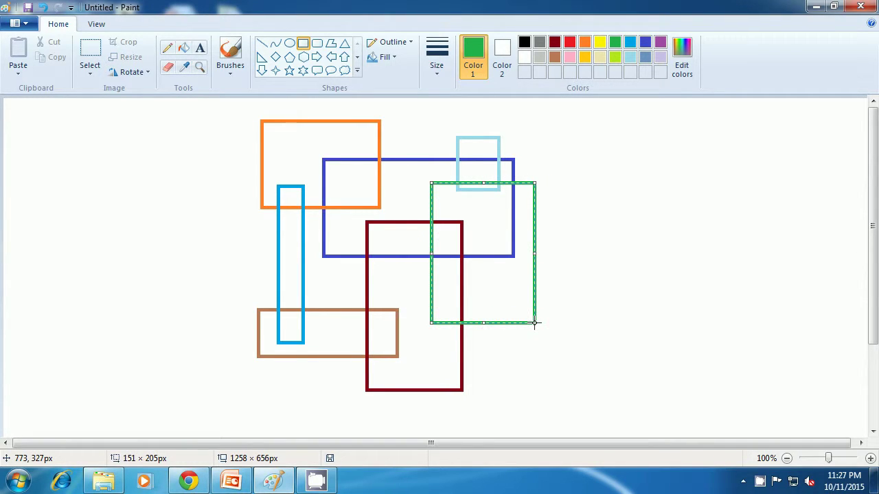
left_click(634, 298)
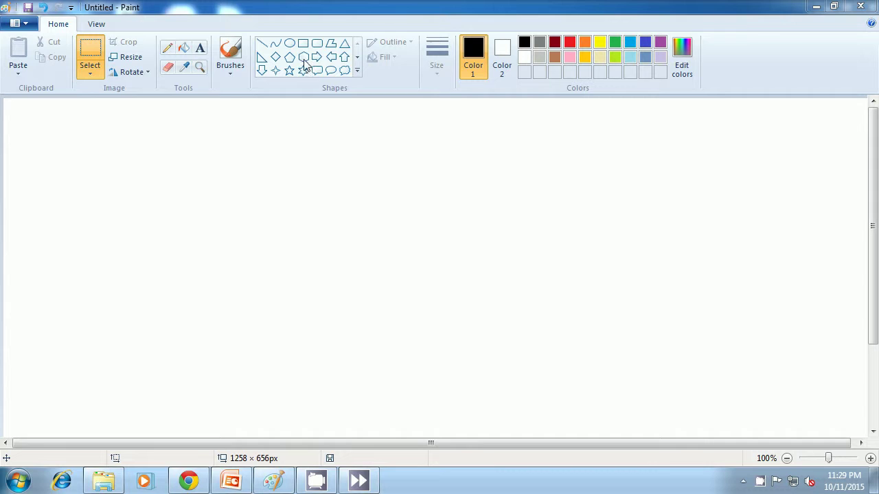
Draw a large dark red rectangle in the middle of the new blank canvas.
left_click(554, 43)
left_click(303, 43)
left_click_drag(284, 155, 546, 329)
left_click(608, 327)
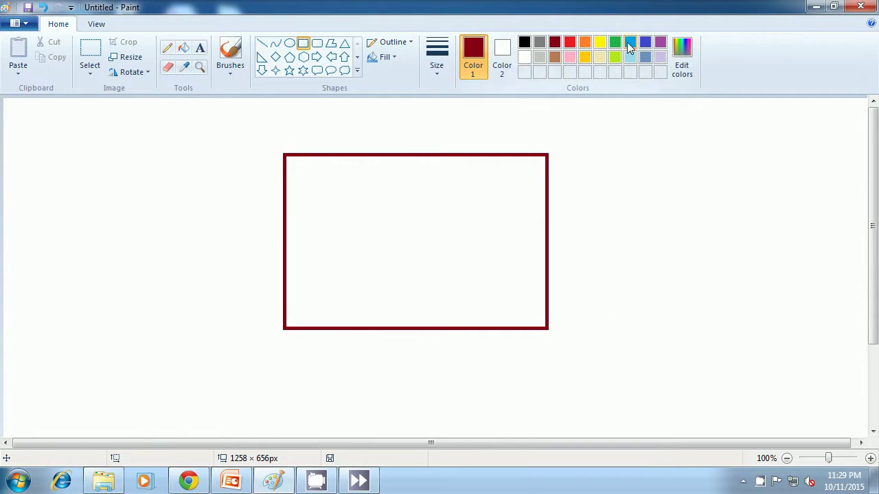
Draw a turquoise rectangle about 97 × 101 px with a solid white fill over the dark red rectangle's upper edge.
left_click(630, 45)
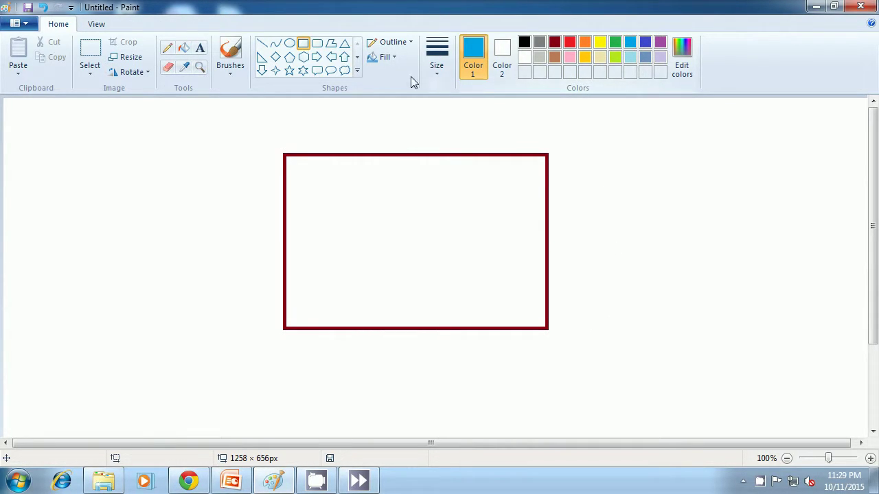
left_click(394, 61)
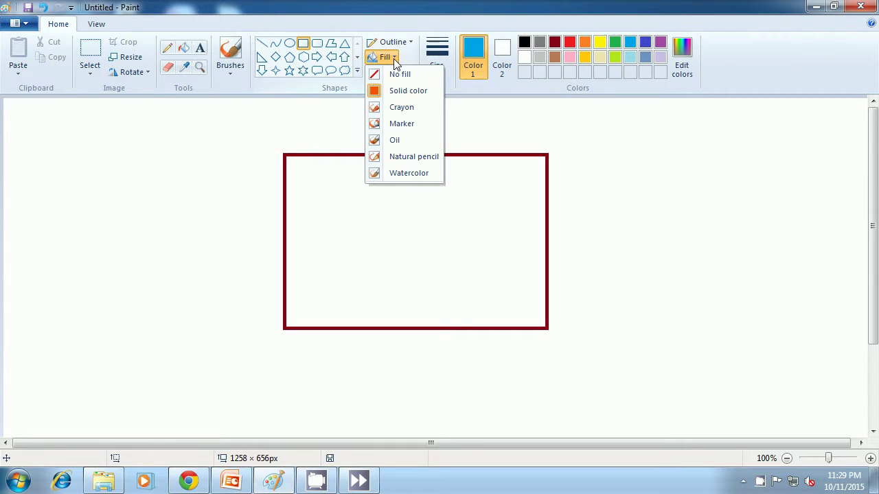
left_click(406, 93)
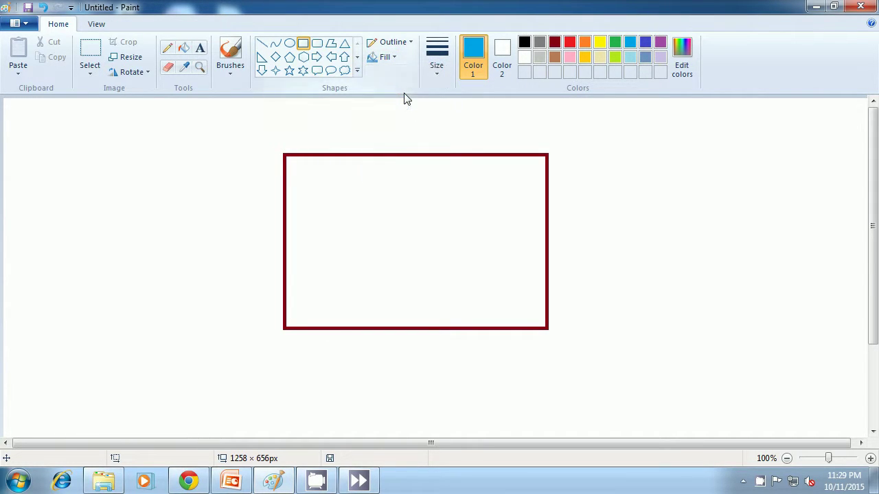
left_click(507, 60)
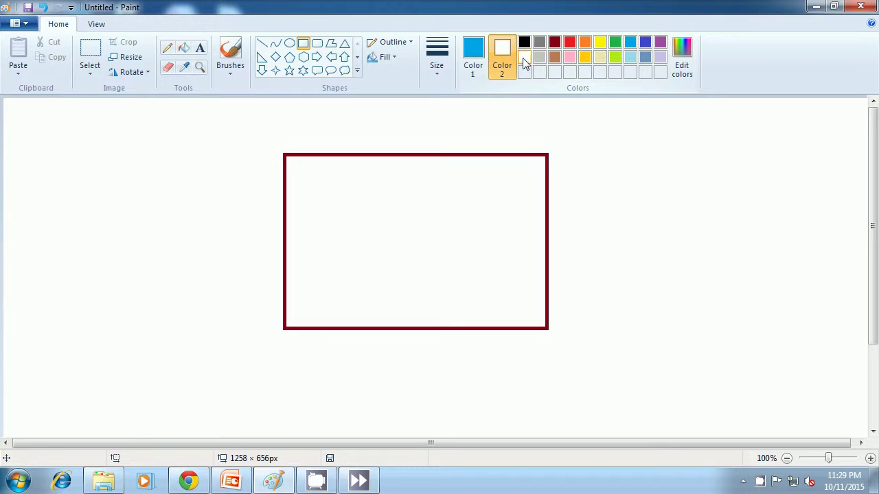
left_click(471, 71)
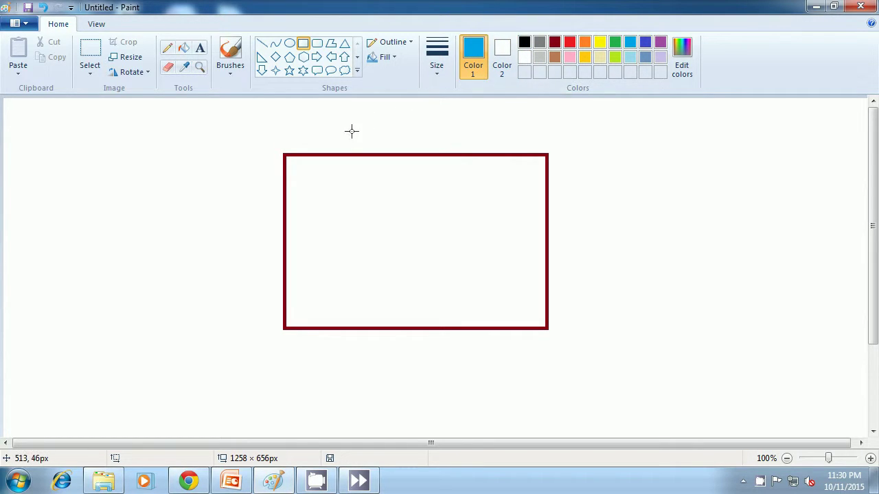
left_click_drag(329, 130, 394, 199)
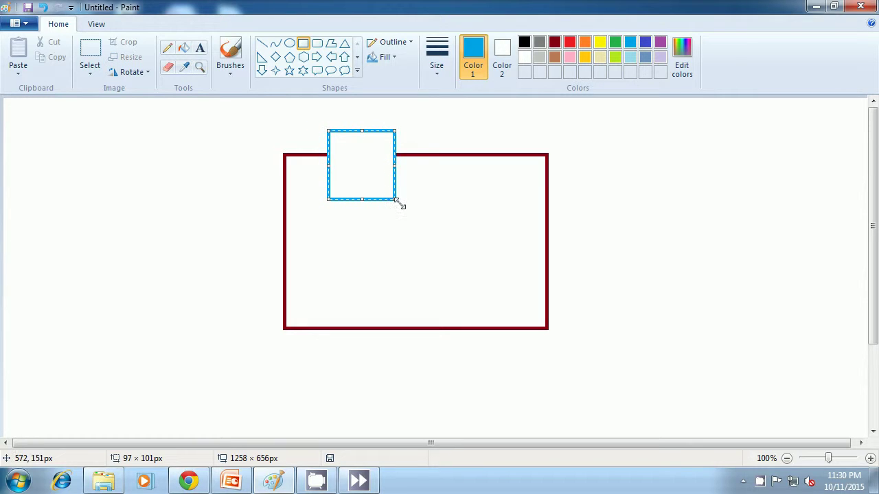
left_click(605, 208)
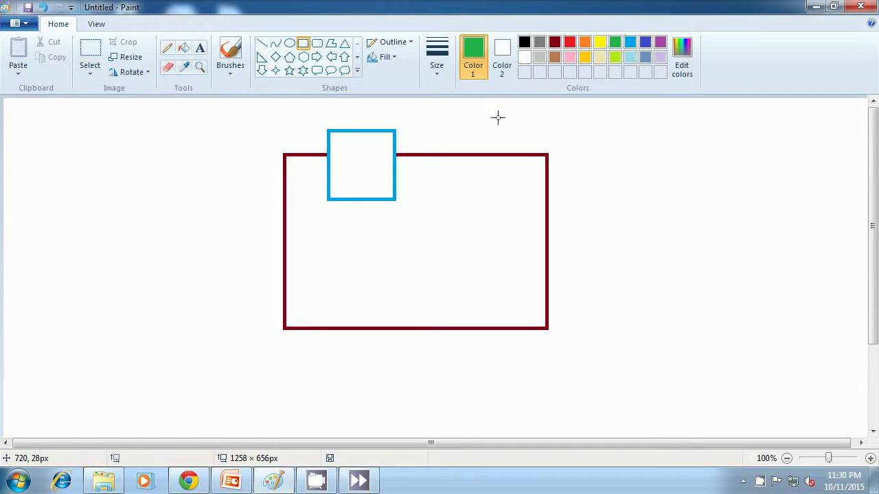
Draw a green, white-filled rectangle about 120 × 195 px covering the dark red rectangle's upper-right corner.
left_click_drag(480, 117, 563, 251)
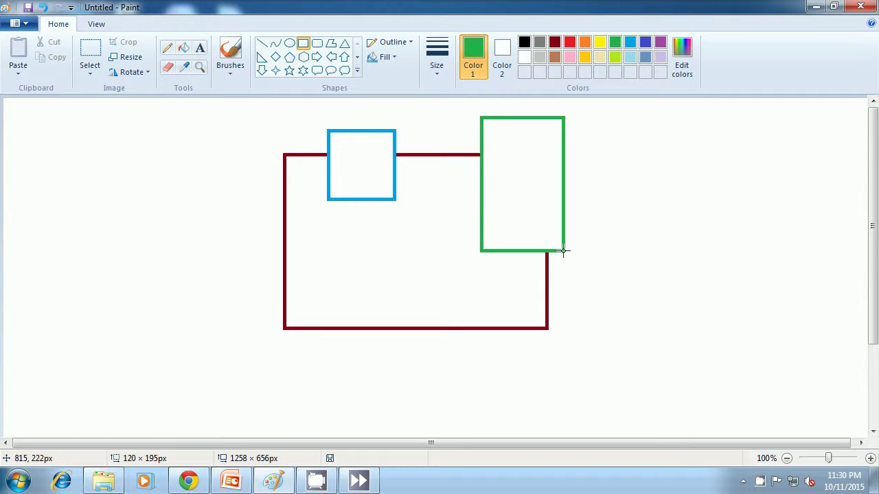
left_click_drag(563, 251, 563, 250)
left_click(640, 249)
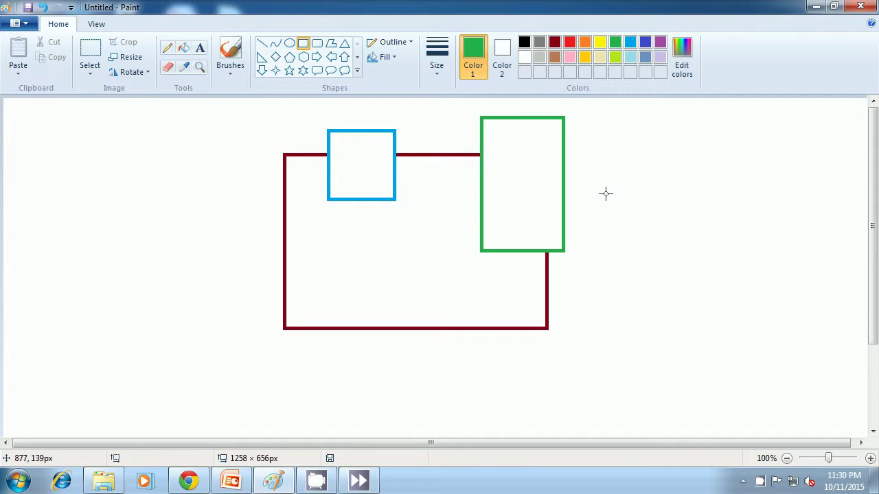
Draw an indigo, white-filled rectangle about 143 × 262 px covering the dark red rectangle's lower-right corner and part of the green one.
left_click(647, 42)
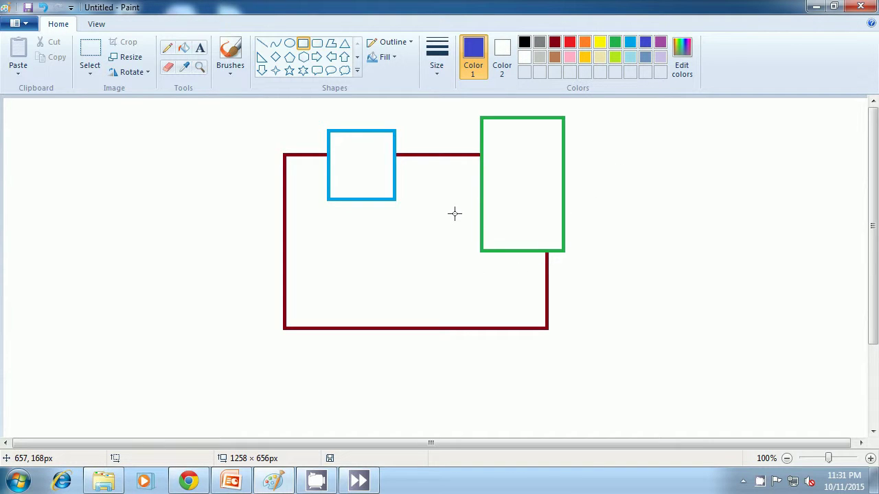
left_click_drag(454, 214, 551, 393)
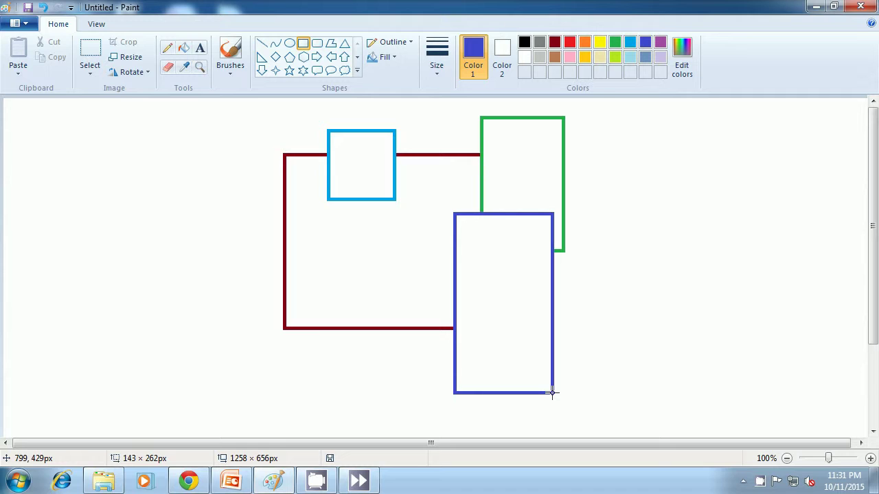
left_click_drag(551, 393, 550, 391)
left_click(605, 323)
Draw a blue-gray, white-filled rectangle about 108 × 72 px over the indigo rectangle's right edge.
left_click(646, 58)
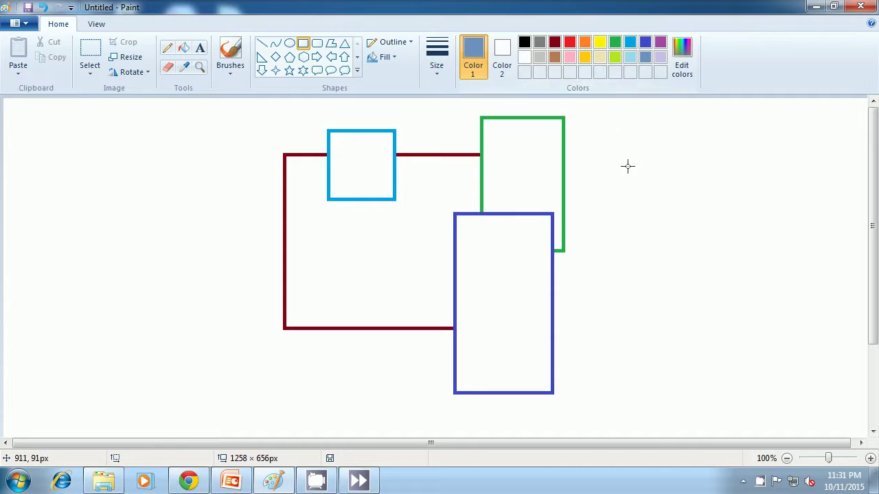
left_click_drag(526, 300, 601, 350)
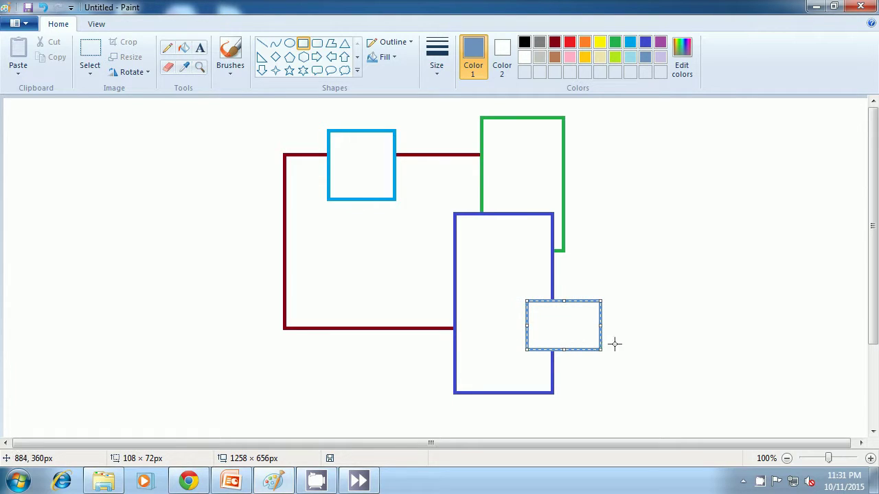
Draw two black, white-filled rectangles: a wide bar across the dark red rectangle's middle and a small one over its lower edge.
left_click(661, 324)
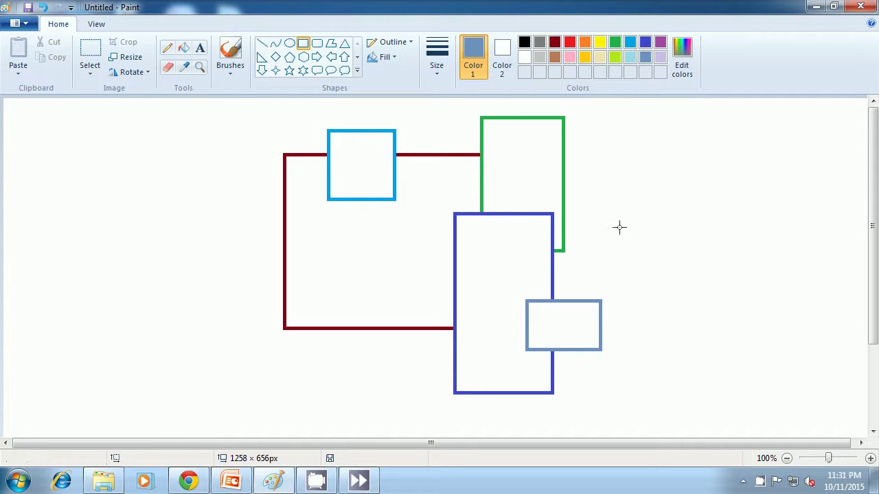
left_click(525, 43)
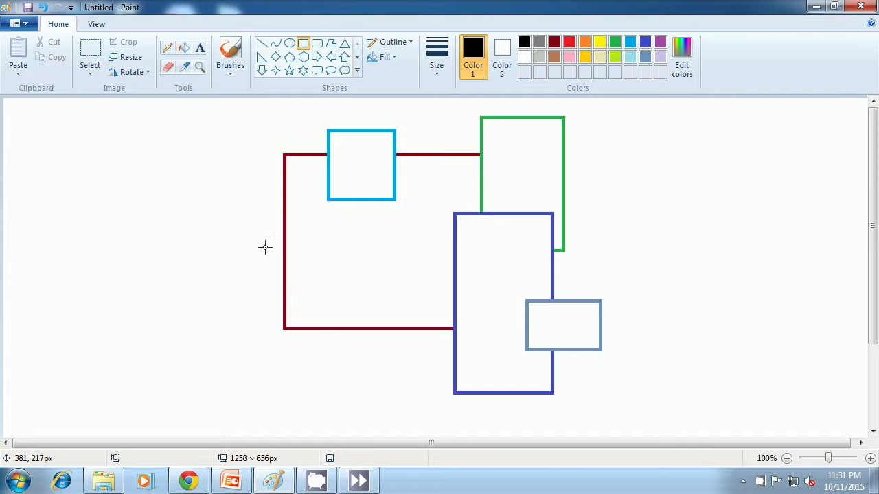
left_click_drag(265, 239, 391, 260)
key("ctrl+z")
left_click_drag(256, 209, 525, 231)
left_click(650, 244)
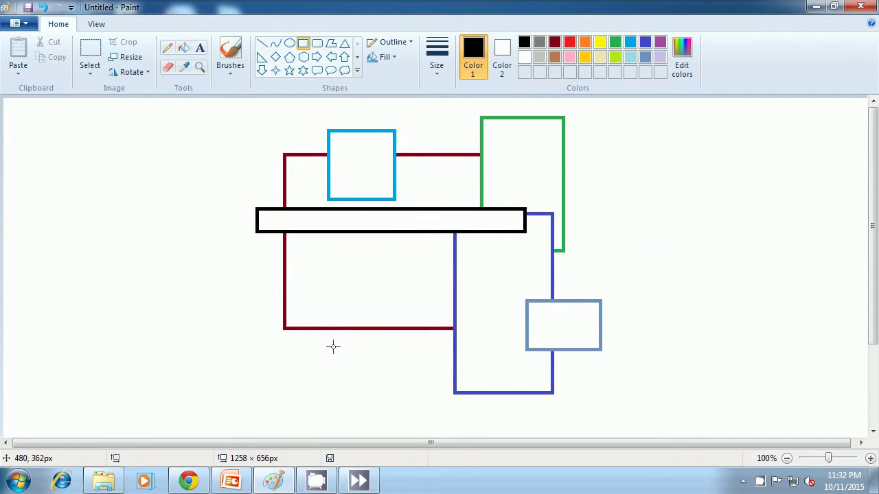
left_click_drag(335, 311, 371, 356)
left_click(655, 253)
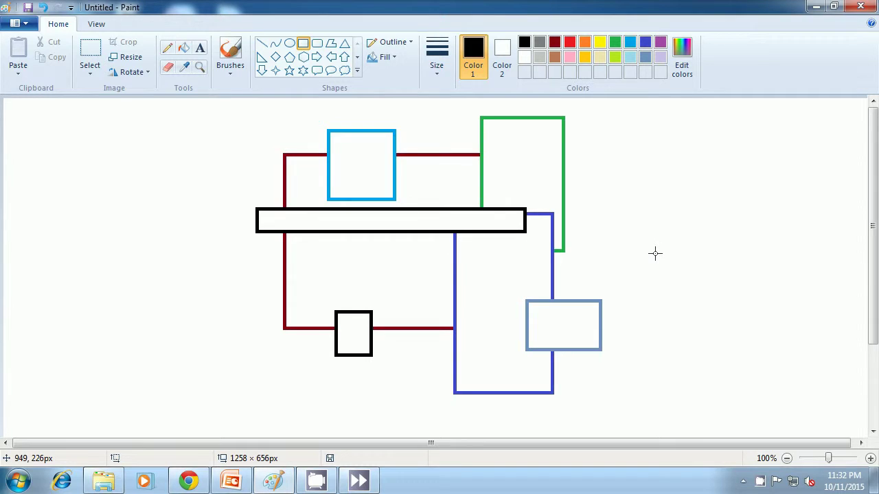
Draw a red, white-filled rectangle about 116 × 40 px over the dark red rectangle's left edge.
left_click(570, 42)
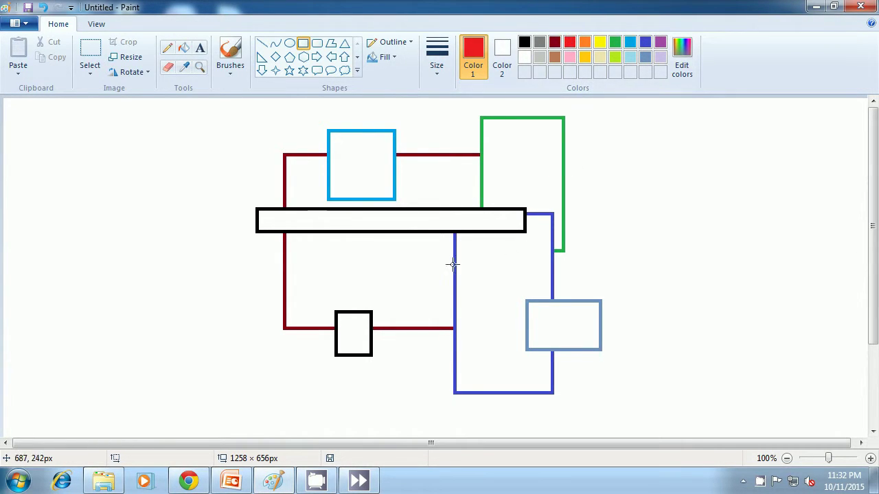
left_click_drag(260, 259, 342, 287)
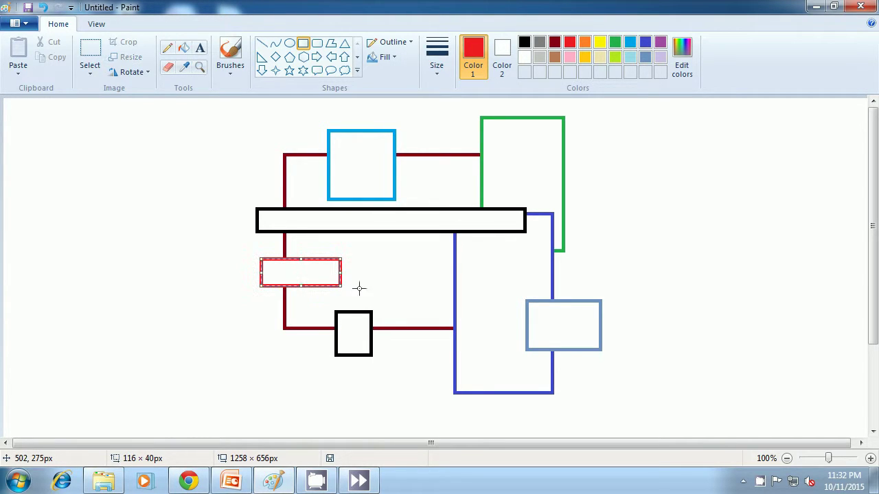
left_click(675, 254)
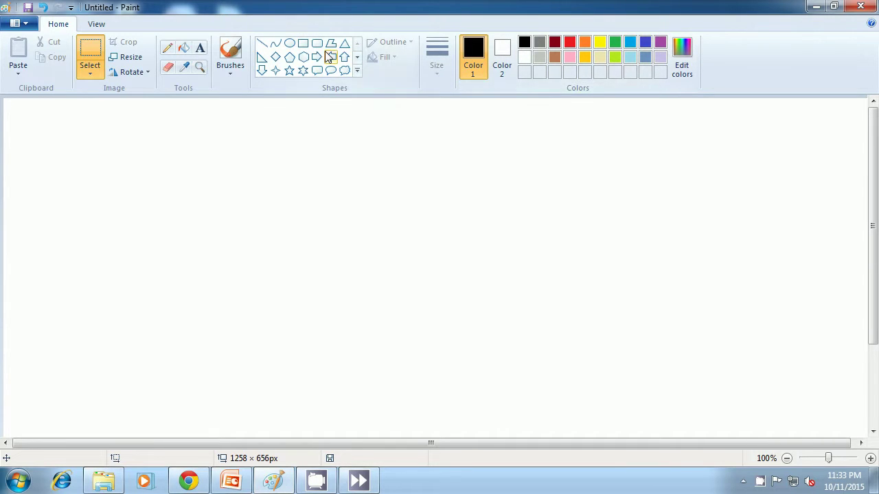
Draw a rectangle about 295 × 193 px mid-canvas with a black outline and solid black fill.
left_click(304, 45)
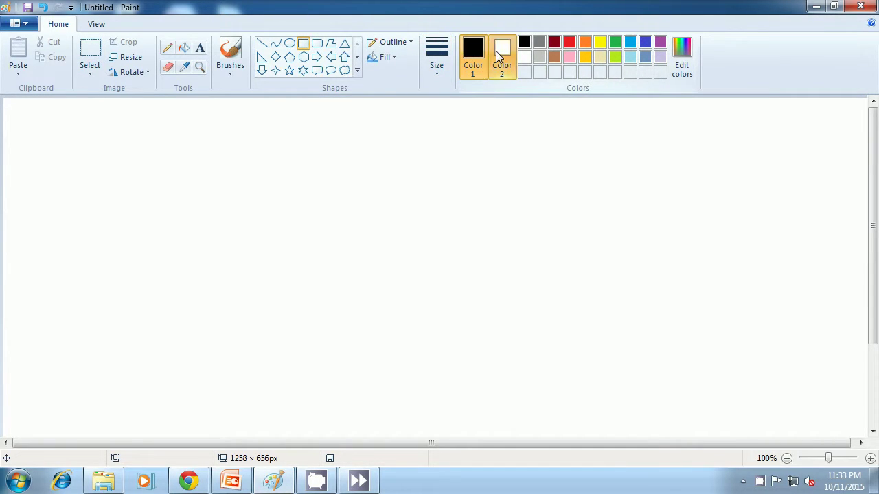
left_click(502, 56)
left_click(524, 44)
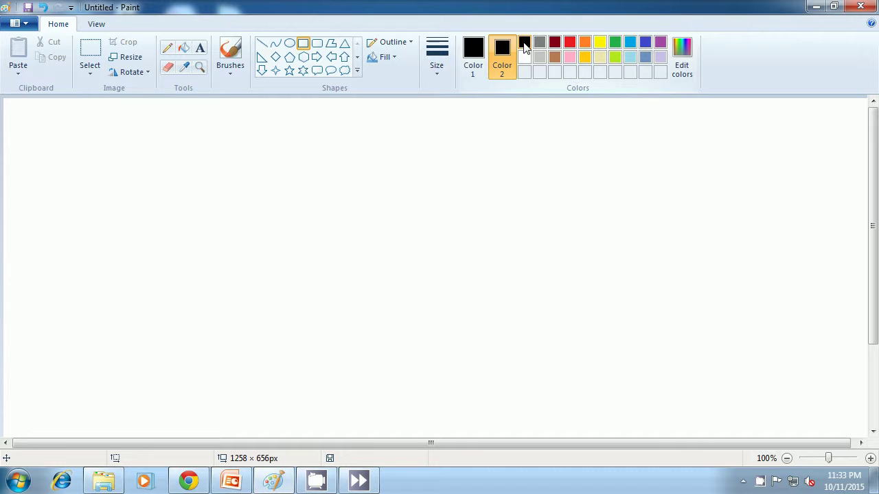
left_click(390, 57)
left_click(398, 94)
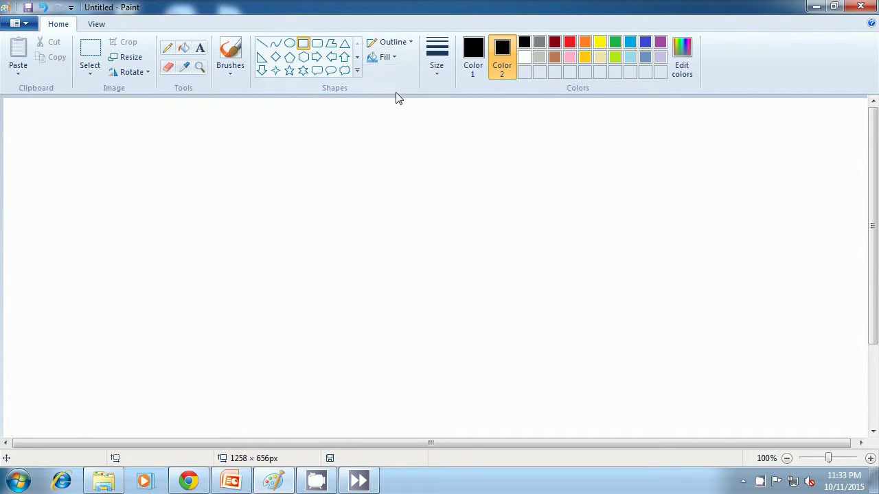
left_click_drag(335, 192, 539, 324)
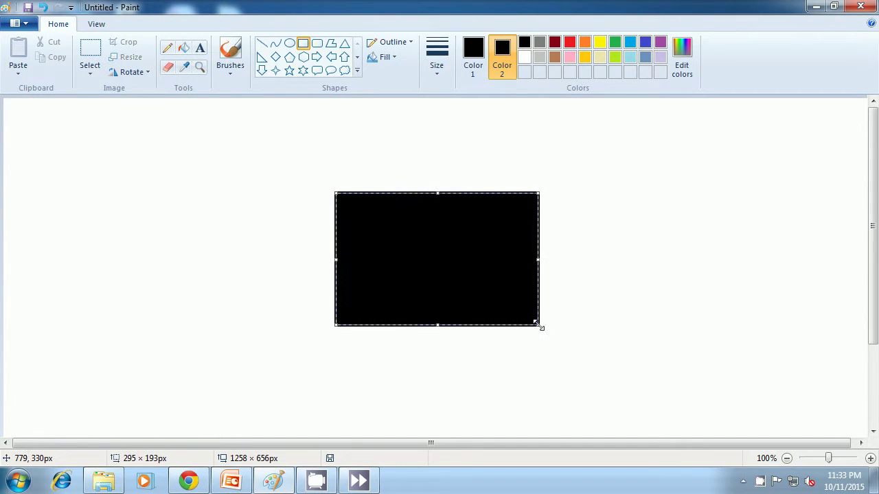
left_click(596, 324)
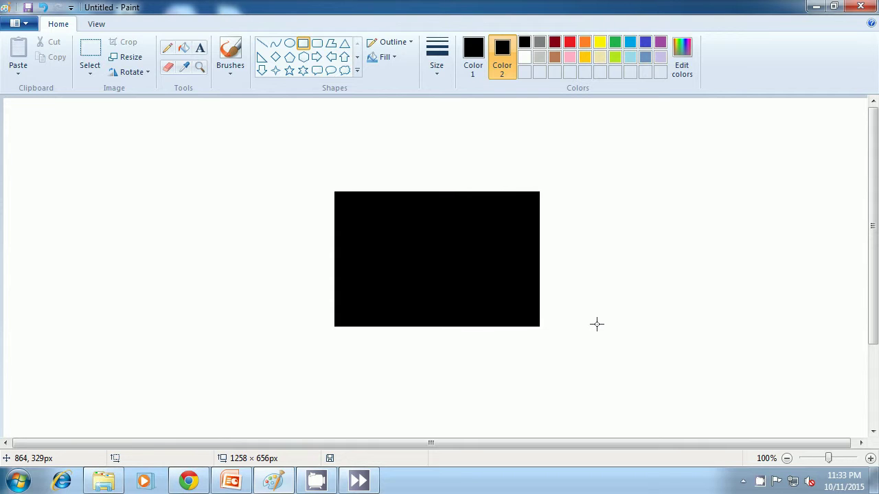
Draw a rectangle about 141 × 137 px with lime outline and fill over the black rectangle's upper-right corner.
left_click(613, 61)
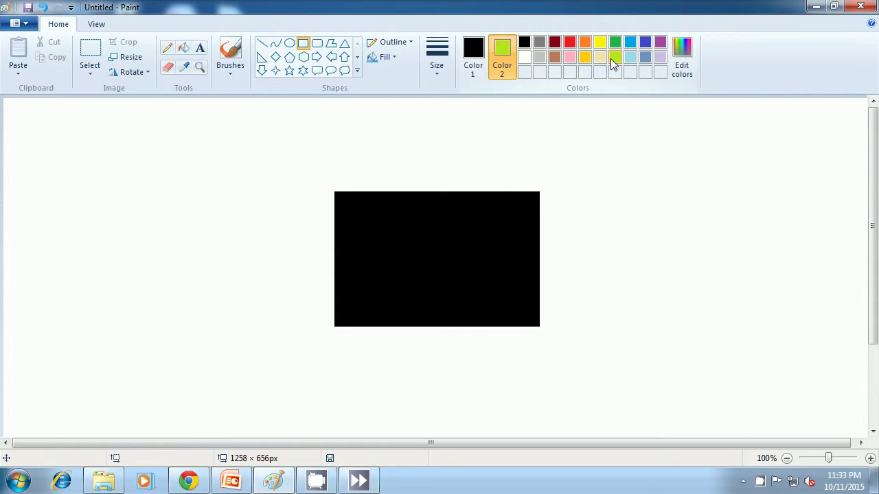
left_click(474, 60)
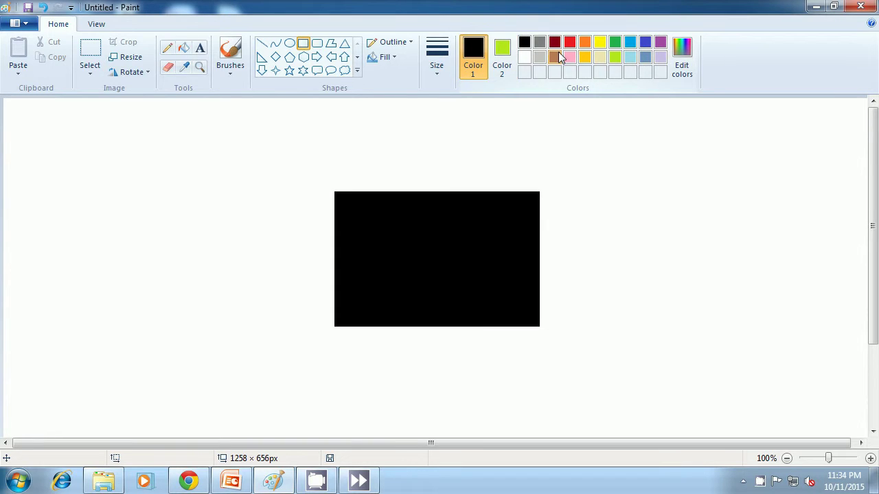
left_click(616, 56)
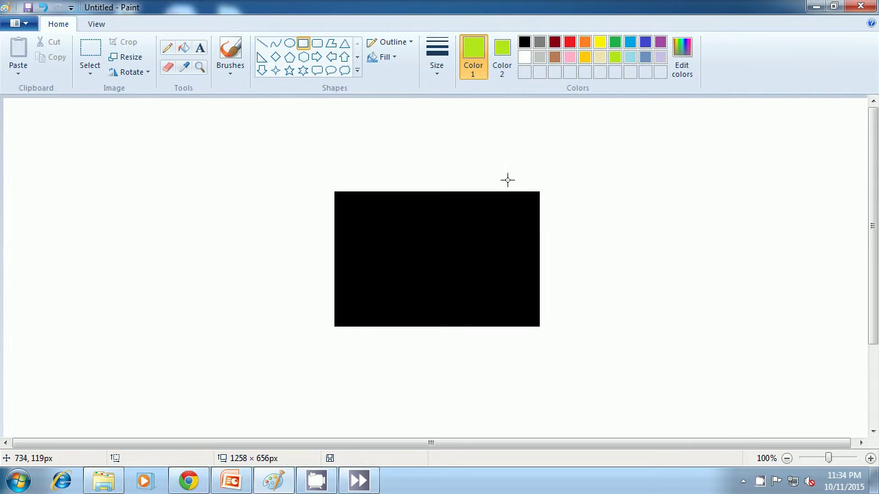
left_click_drag(500, 170, 597, 265)
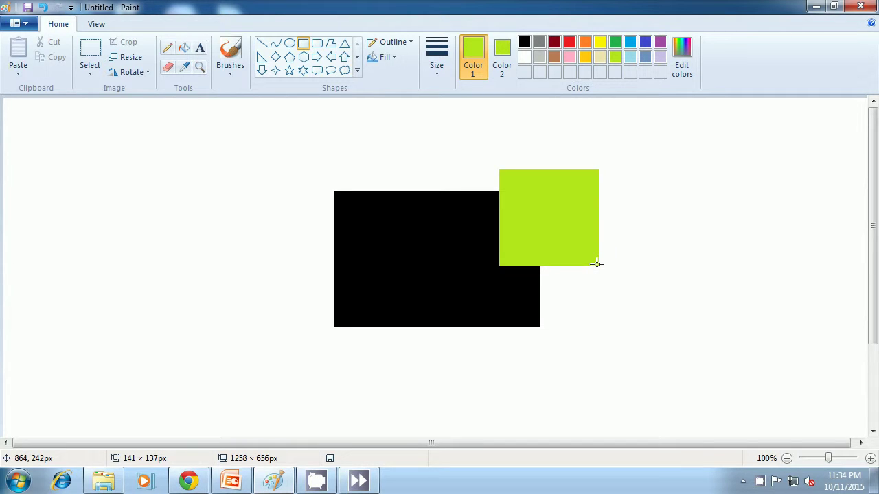
left_click_drag(596, 265, 596, 265)
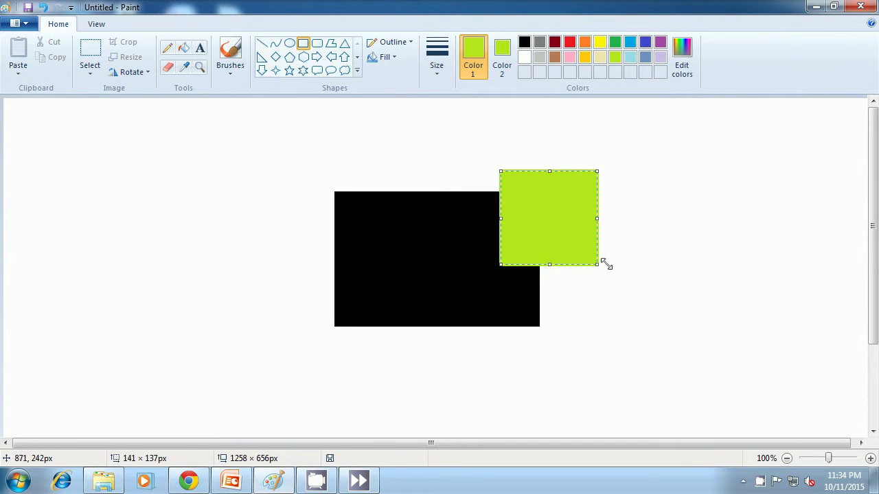
left_click(686, 251)
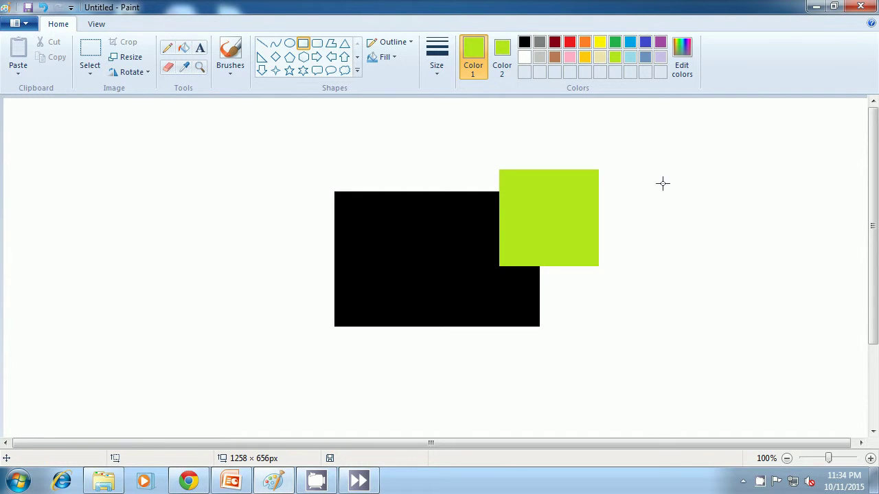
Draw a rectangle with green outline and fill over the black rectangle's upper-left corner.
left_click(615, 43)
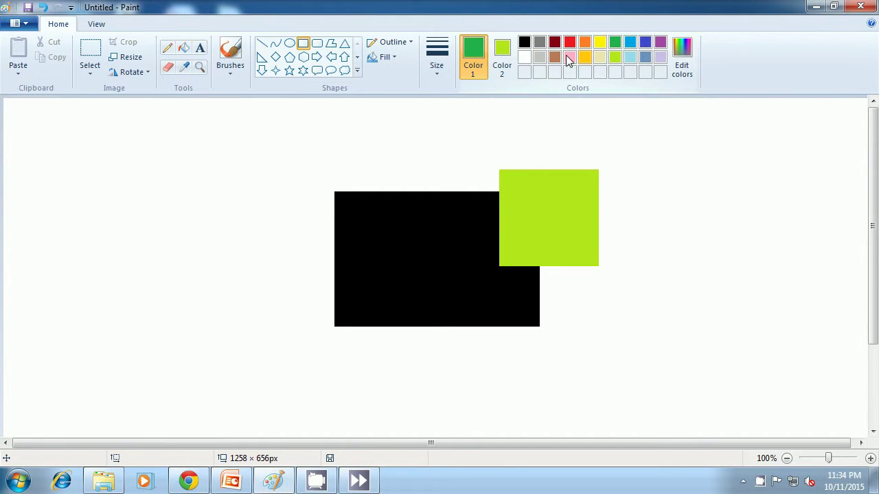
left_click(501, 57)
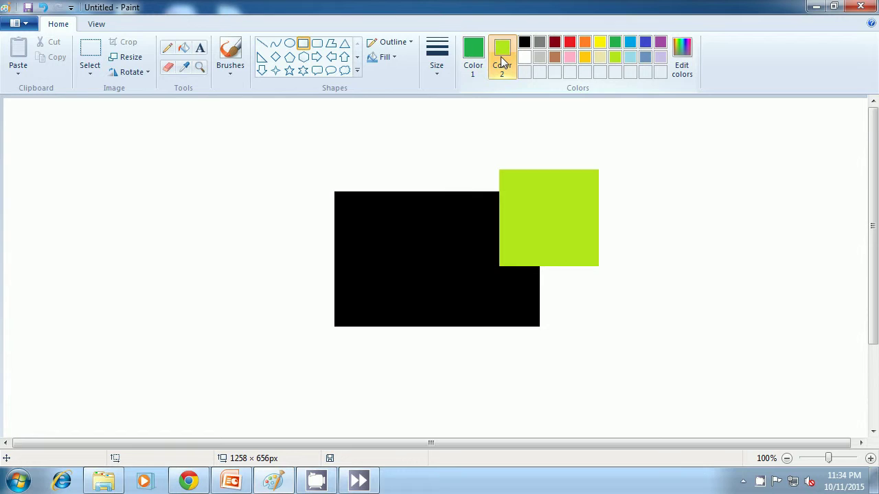
left_click(614, 45)
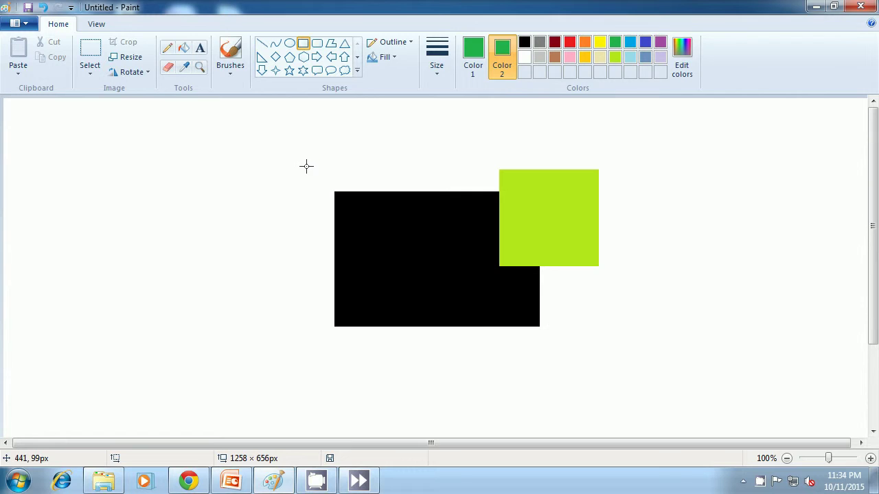
left_click_drag(295, 160, 379, 231)
left_click(627, 290)
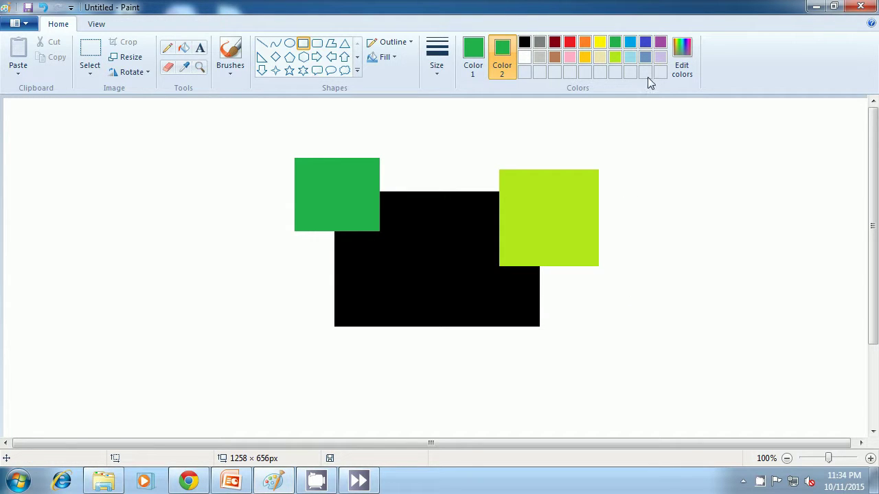
Draw a wide rectangle with indigo outline and fill above the black one, overlapping the green and lime rectangles.
left_click(646, 44)
left_click(471, 66)
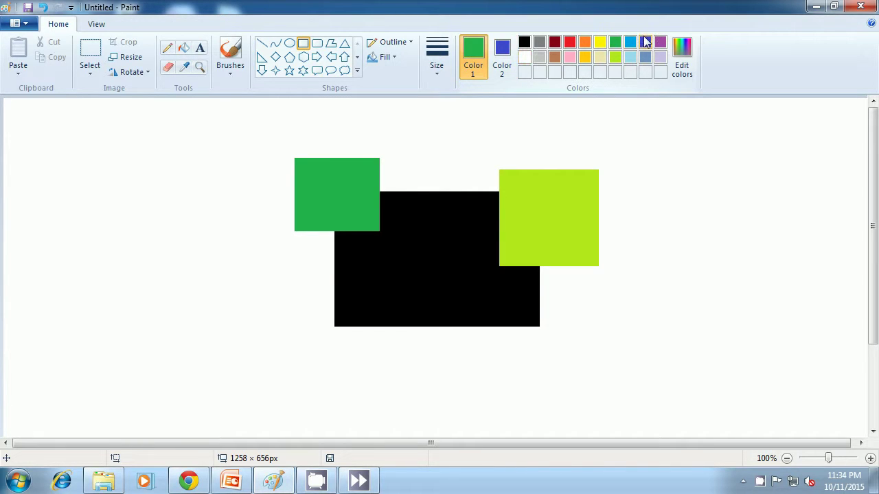
left_click(647, 42)
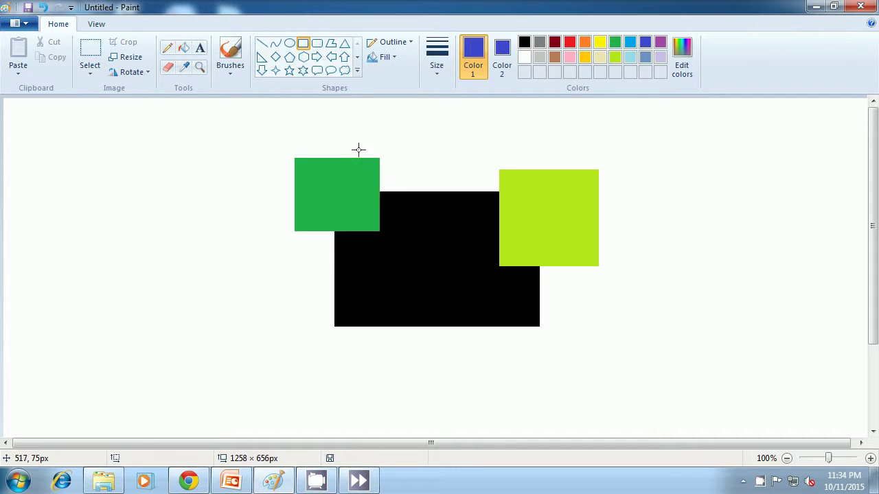
mouse_move(364, 137)
left_mouse_down()
mouse_move(371, 175)
mouse_move(515, 181)
left_mouse_up()
left_click(647, 169)
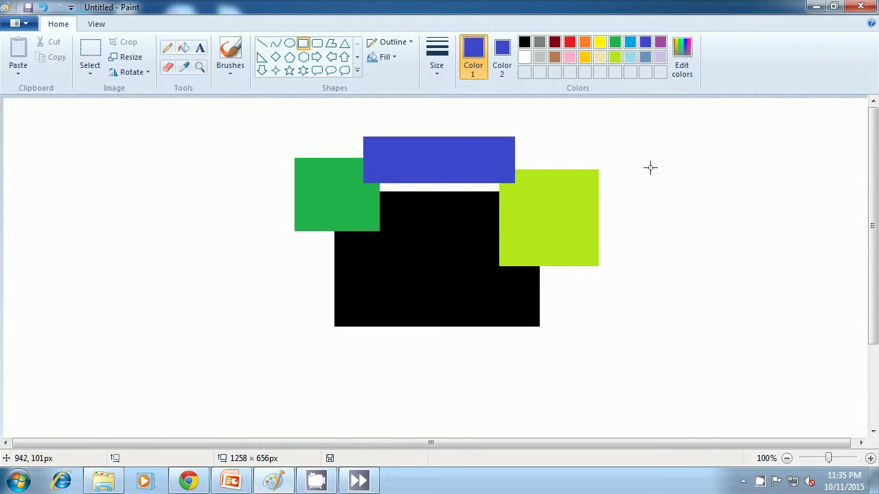
Draw a narrow vertical bar about 22 × 299 px with blue-gray outline and fill across the lime rectangle.
left_click(646, 57)
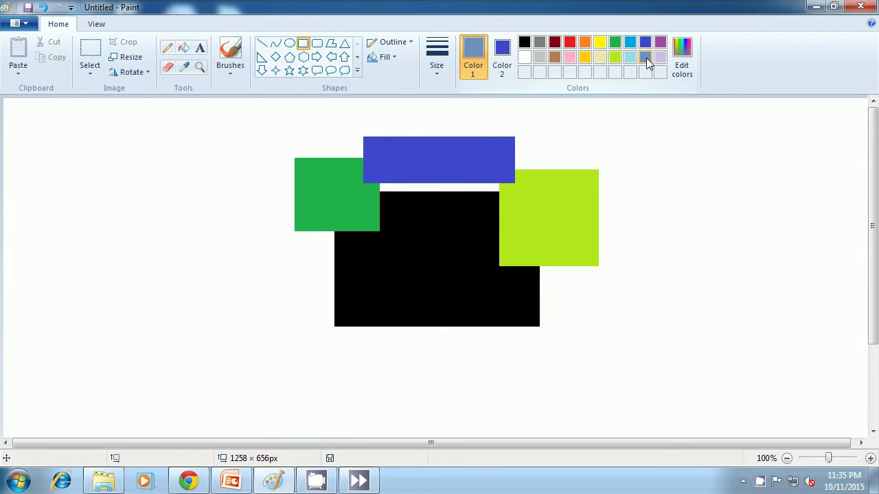
left_click(504, 59)
left_click(646, 56)
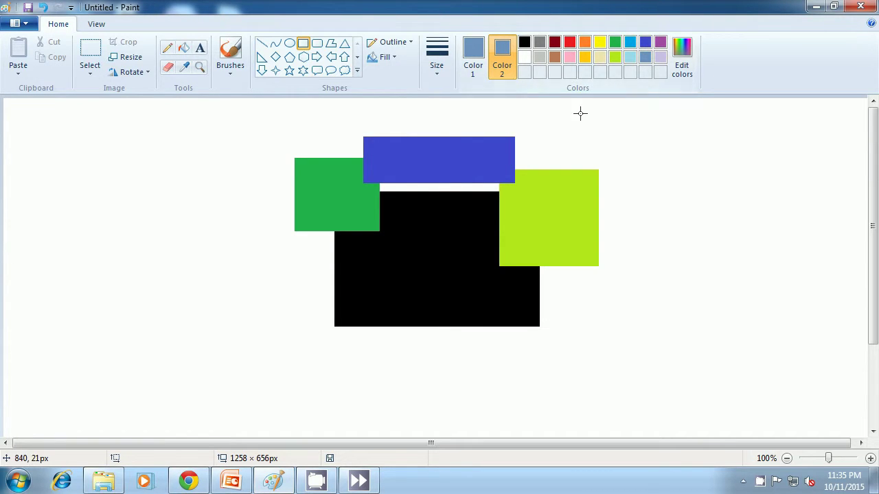
left_click_drag(568, 141, 582, 346)
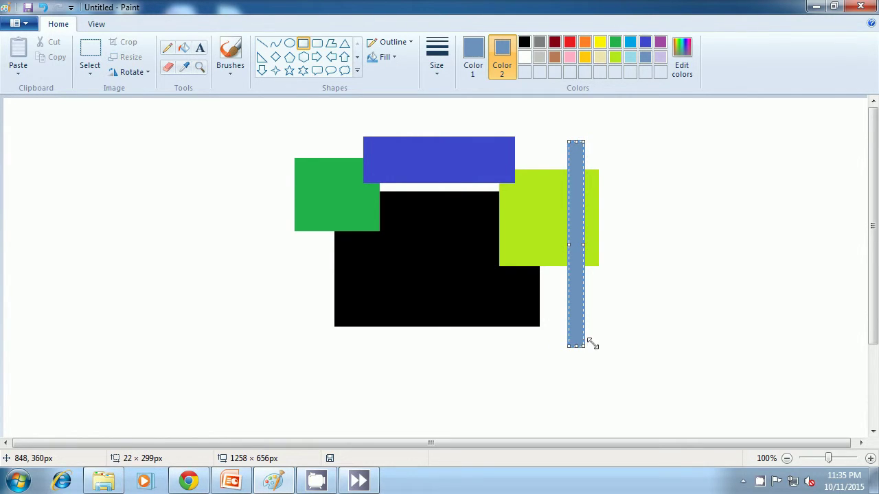
left_click(726, 302)
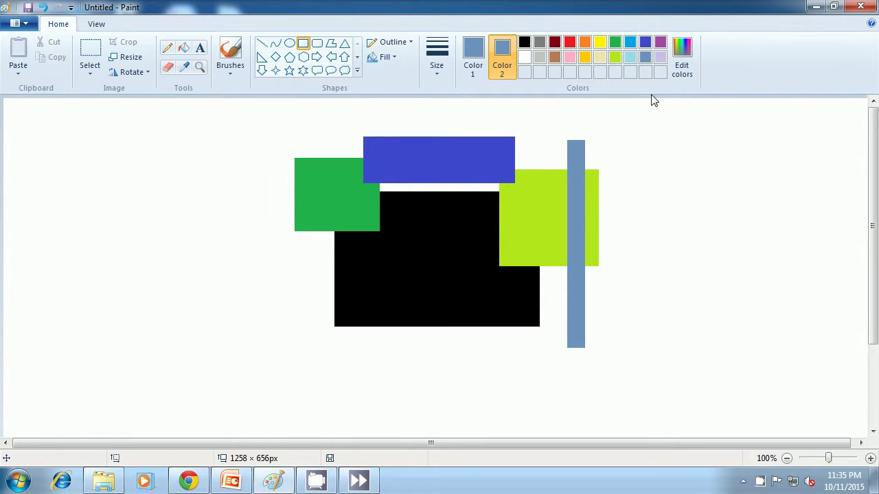
Draw a tall rectangle with light turquoise outline and fill over the black rectangle's lower-right corner and part of the lime one.
left_click(630, 57)
left_click(473, 55)
left_click(629, 58)
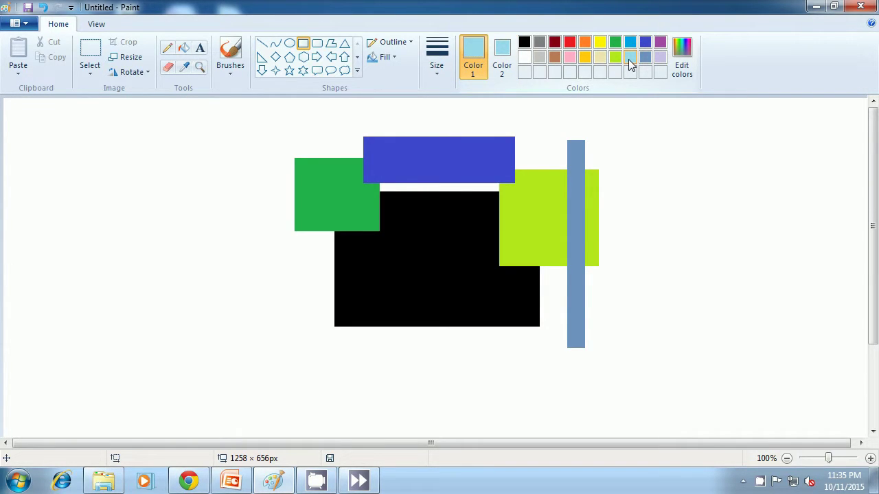
left_click(493, 238)
left_click_drag(493, 238, 543, 403)
left_click(669, 351)
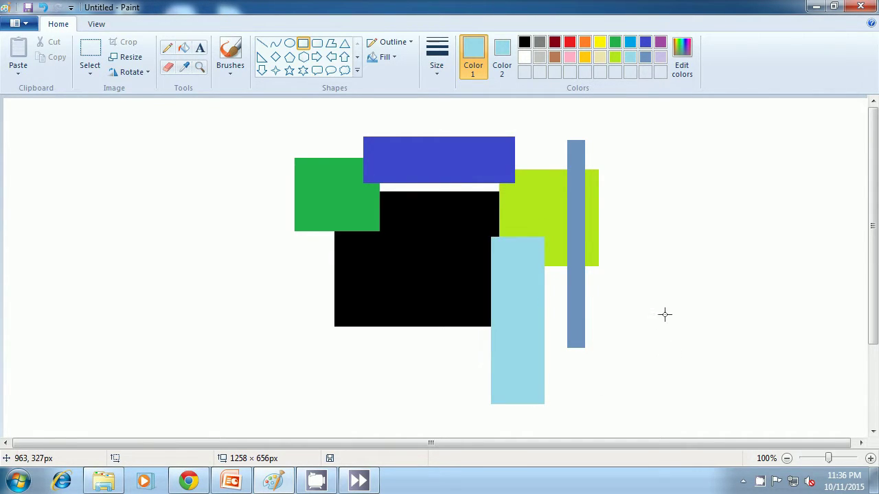
Draw a small rectangle with indigo outline and fill inside the lower half of the light turquoise rectangle.
left_click(646, 44)
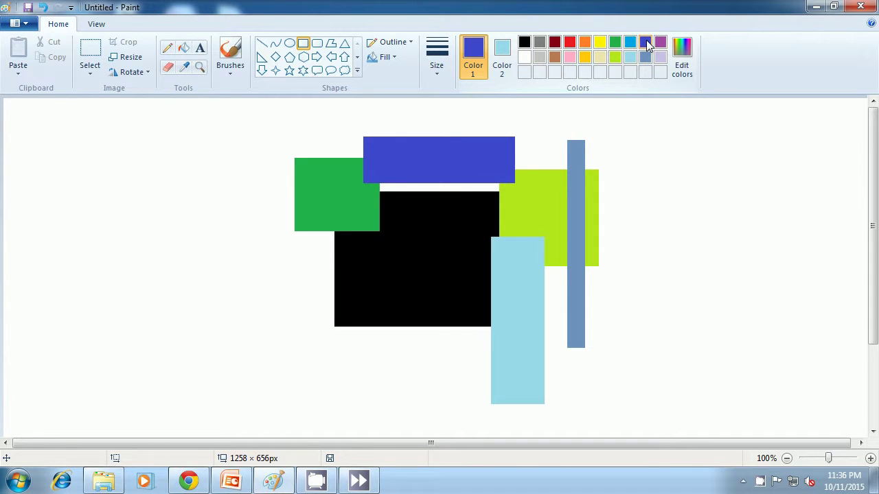
left_click(504, 55)
left_click(646, 43)
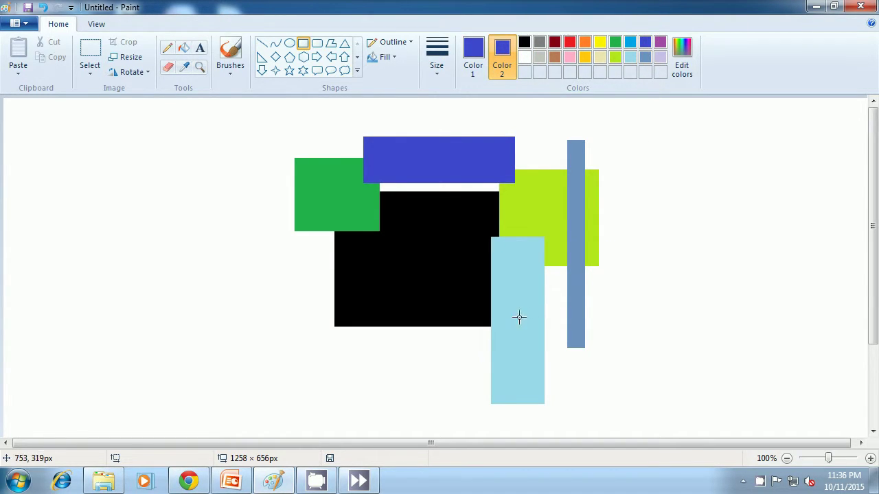
mouse_move(503, 333)
left_mouse_down()
mouse_move(523, 360)
mouse_move(534, 351)
left_mouse_up()
left_click(673, 322)
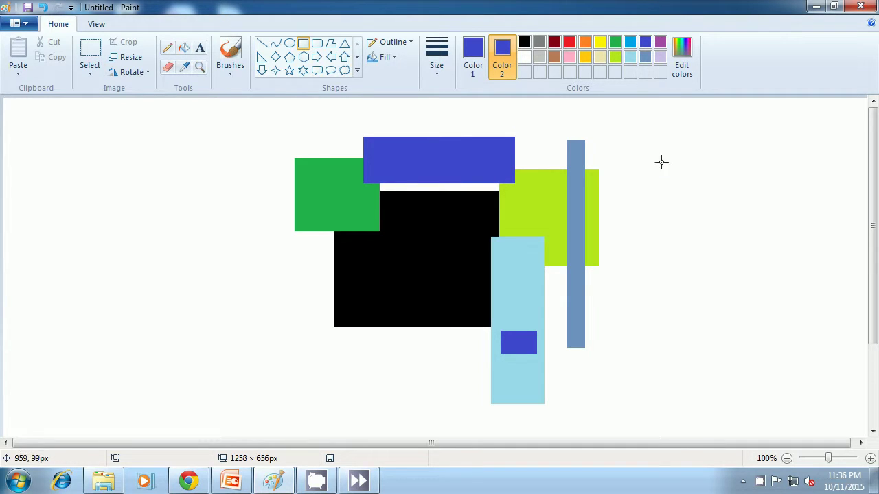
Draw a rectangle about 103 × 48 px with lavender outline and fill over the black rectangle's lower-left corner.
left_click(663, 58)
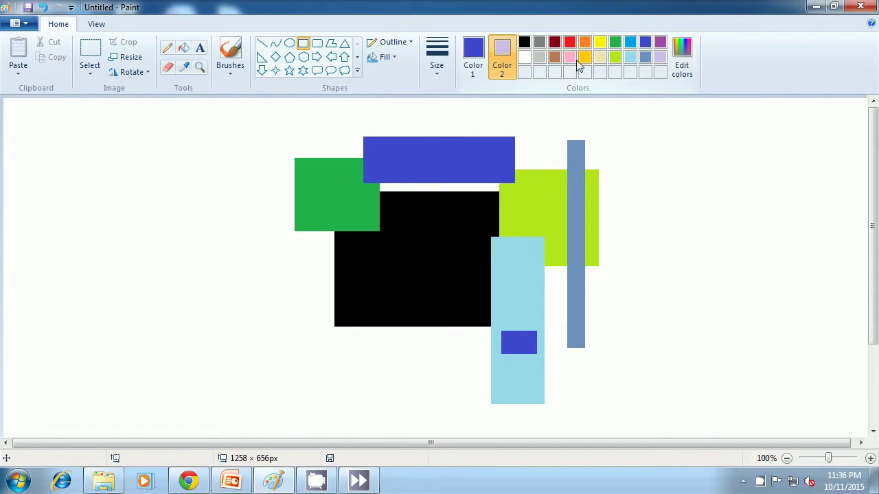
left_click(484, 61)
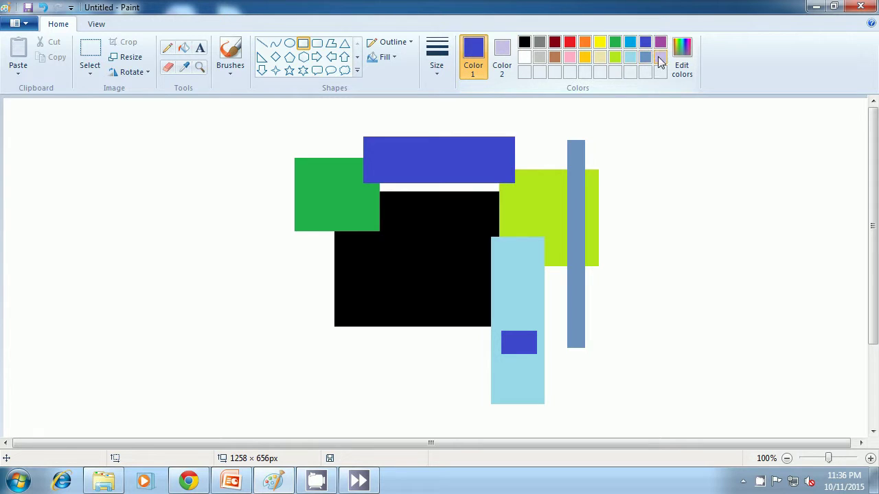
left_click(662, 57)
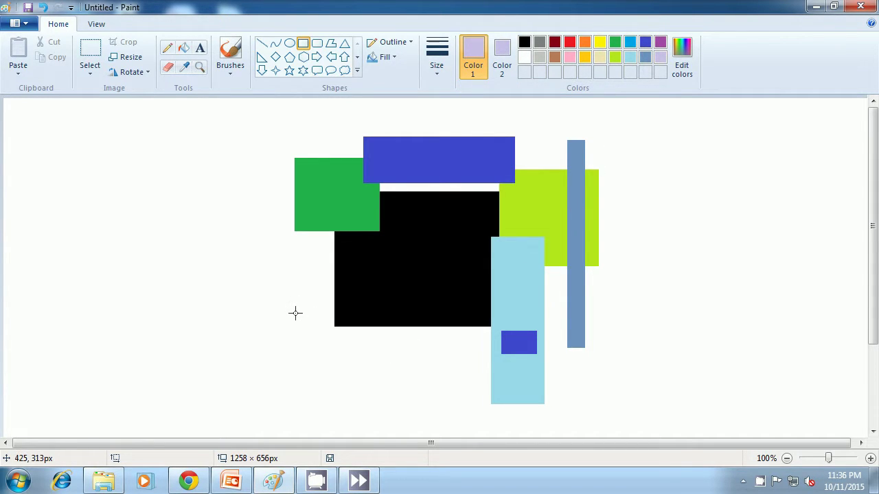
left_click_drag(287, 296, 360, 331)
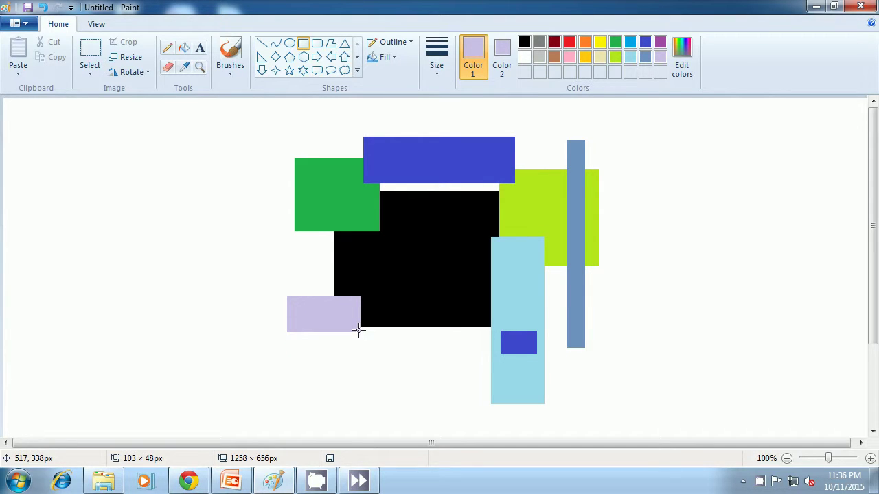
left_click_drag(358, 330, 357, 330)
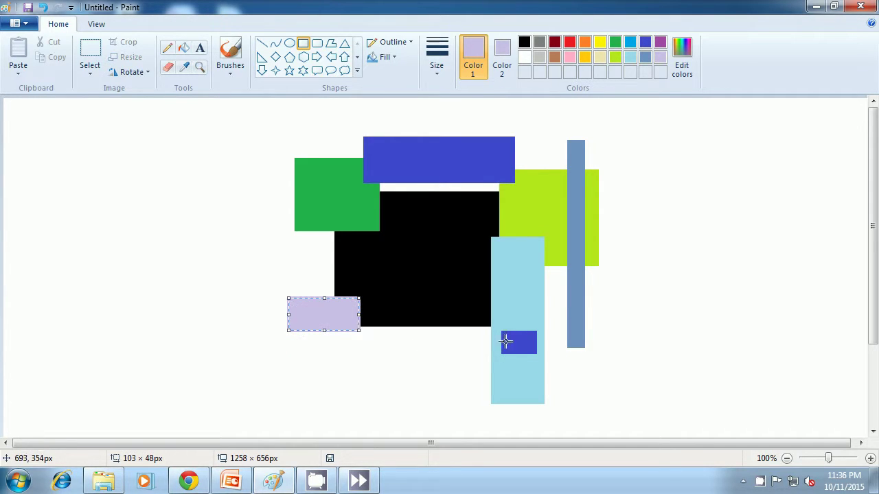
left_click(678, 315)
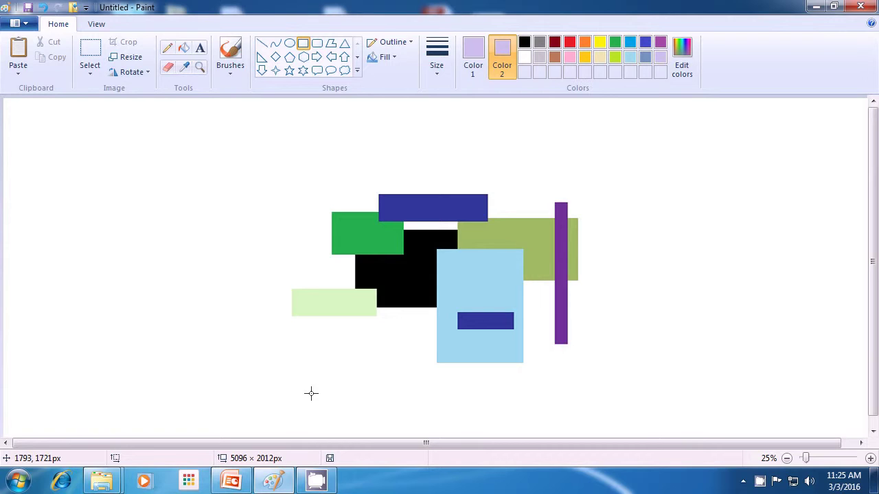
Clear the entire canvas to a plain white background.
key("ctrl+a")
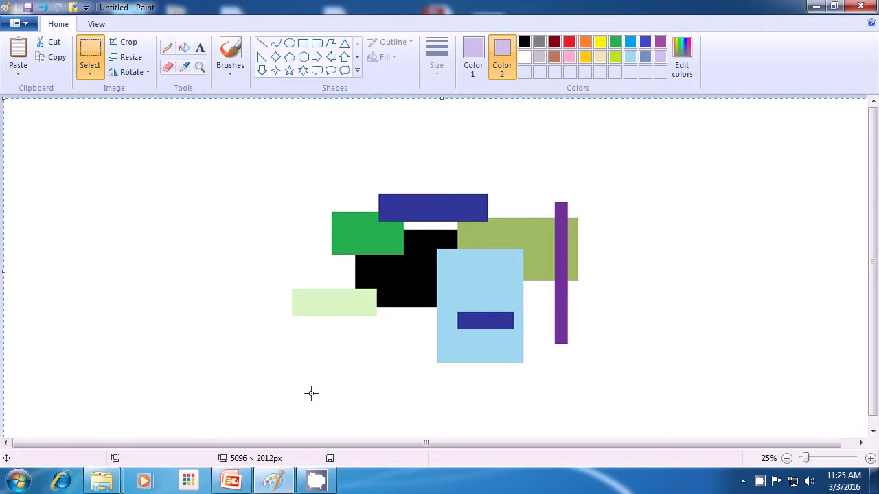
key("Delete")
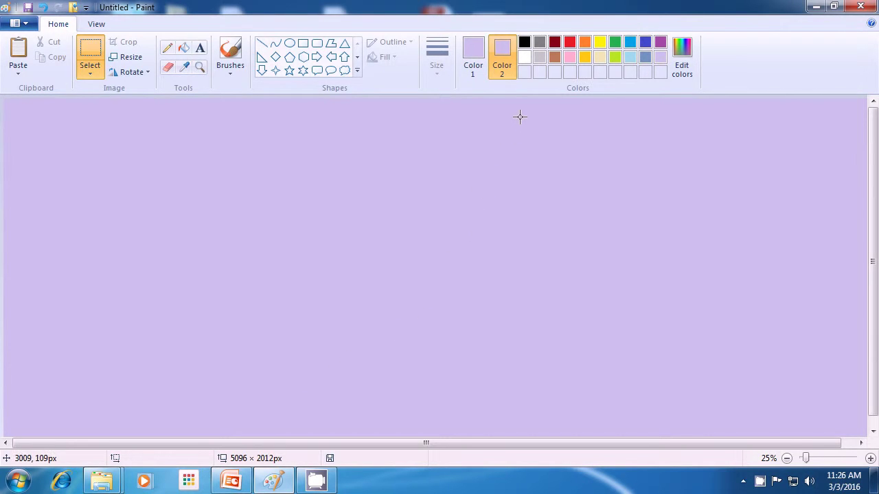
left_click(525, 58)
key("ctrl+a")
key("Delete")
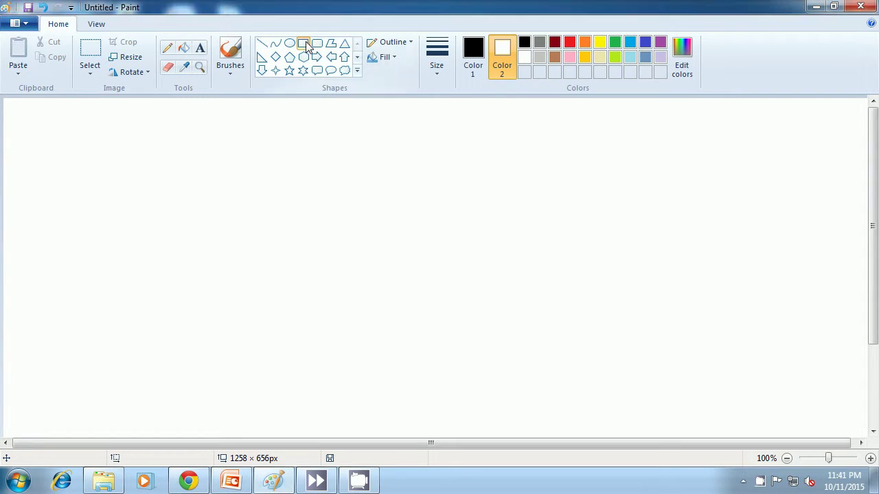
Draw a large rectangle with indigo outline and solid indigo fill in the middle of the canvas.
left_click(305, 43)
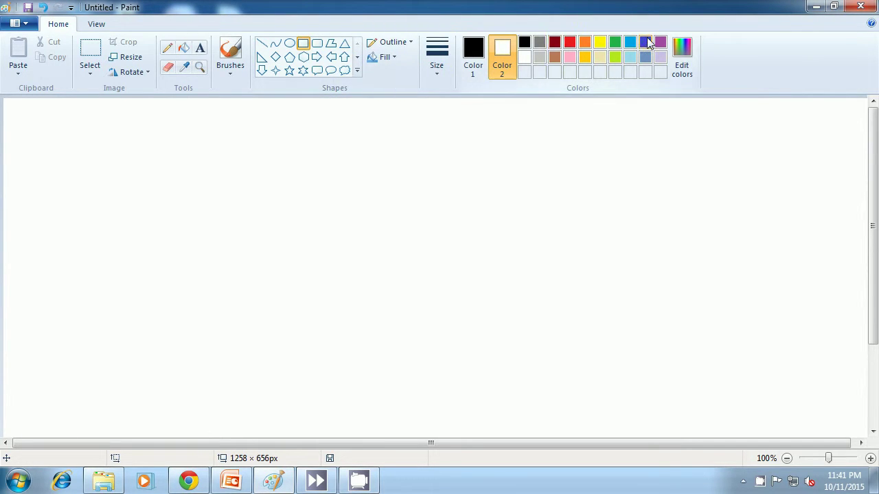
left_click(660, 43)
left_click(645, 43)
left_click(473, 55)
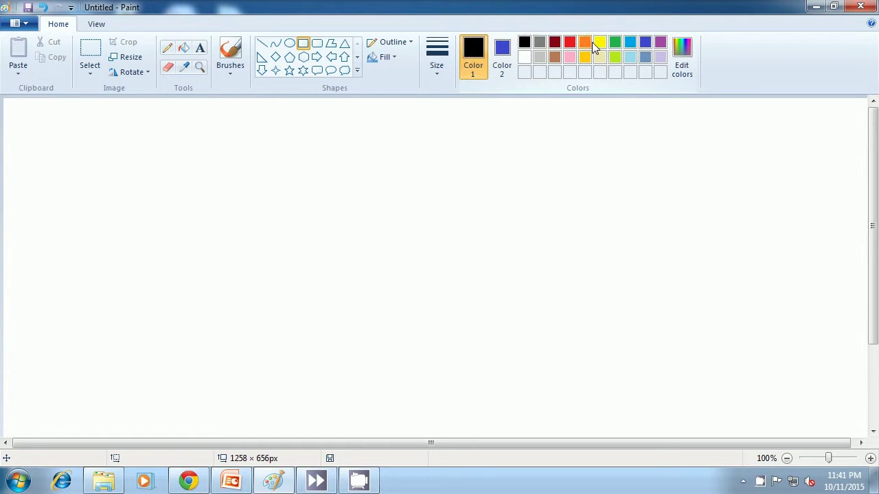
left_click(645, 42)
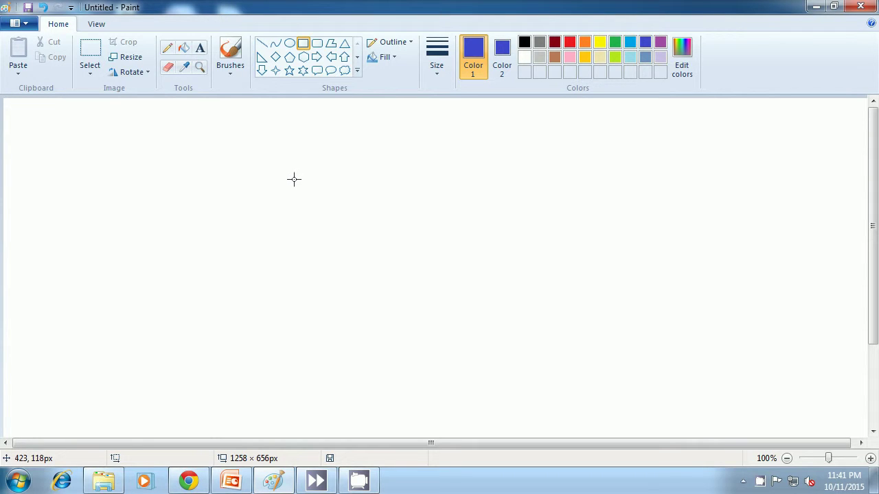
left_click(396, 61)
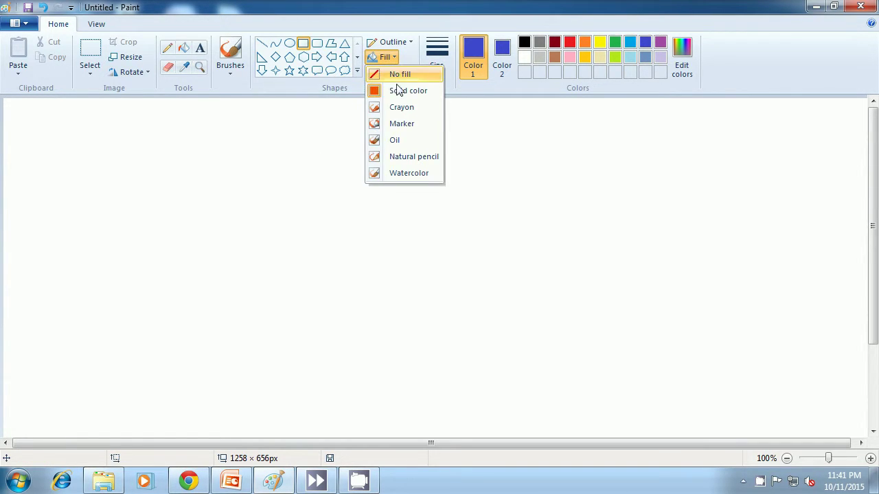
left_click(404, 92)
left_click_drag(333, 158, 550, 311)
left_click(653, 287)
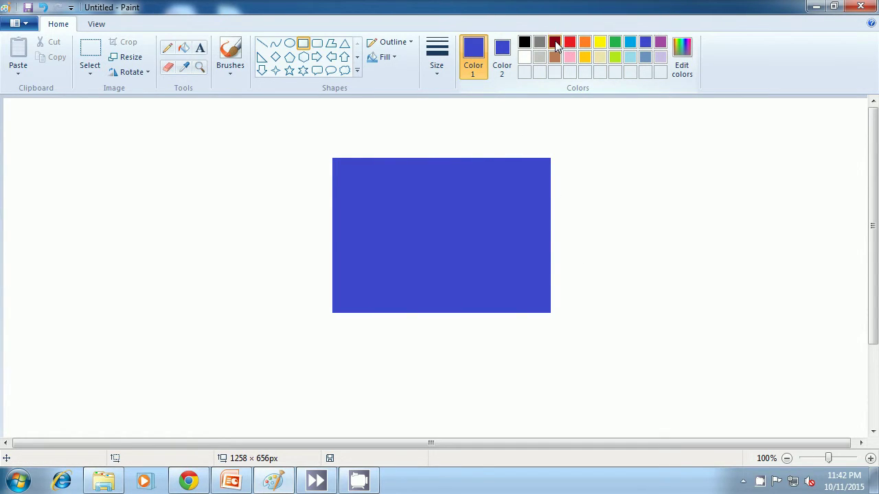
Draw a wide rectangle with dark red outline and white fill over the indigo rectangle's upper-right corner.
left_click(555, 45)
left_click(502, 51)
left_click(527, 61)
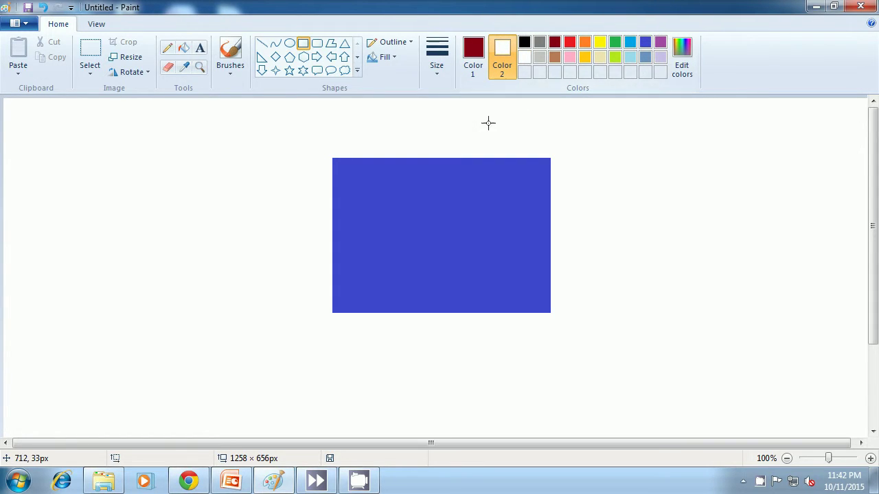
left_click_drag(461, 134, 644, 238)
left_click(724, 241)
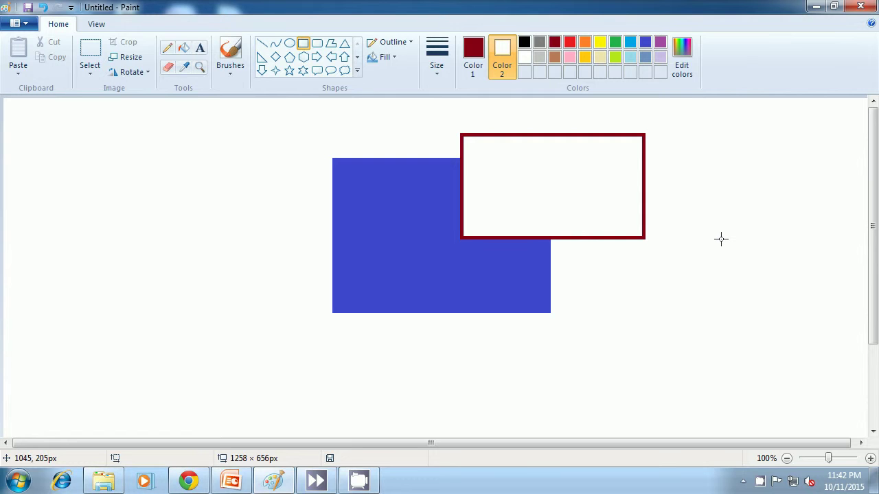
Draw a small rectangle with blue-gray outline and fill inside the lower-right part of the white rectangle.
left_click(473, 61)
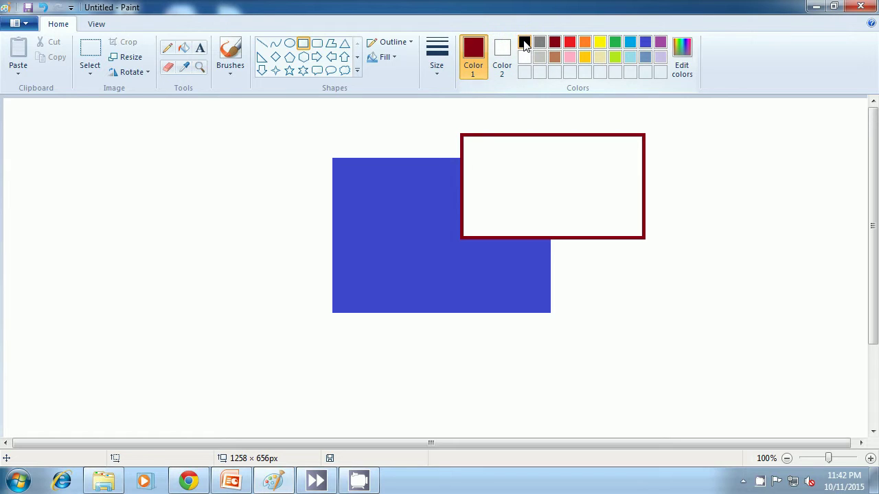
left_click(524, 43)
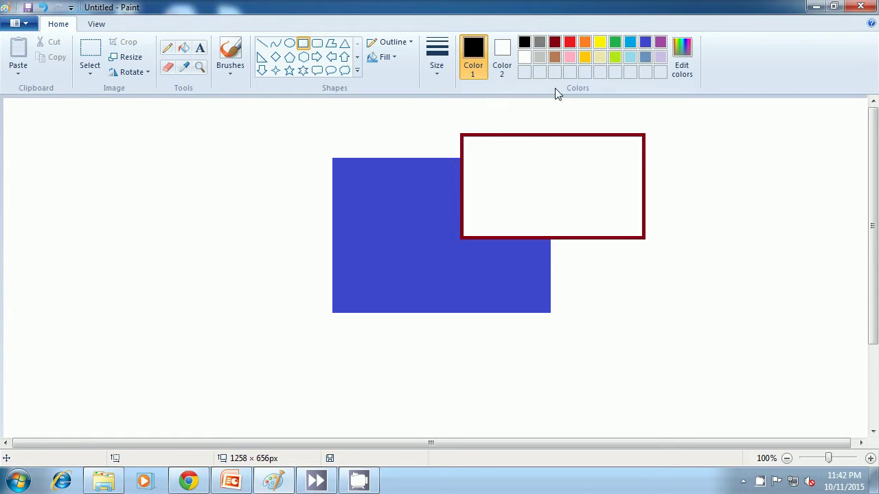
left_click(647, 58)
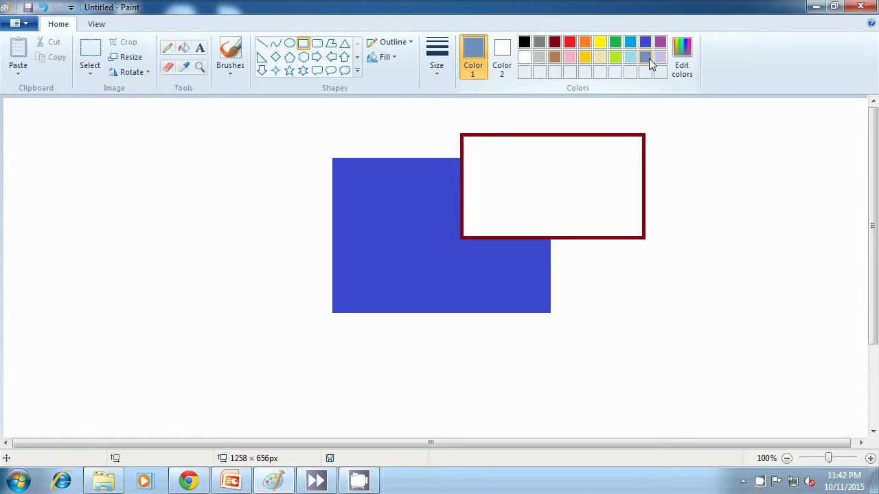
left_click(504, 53)
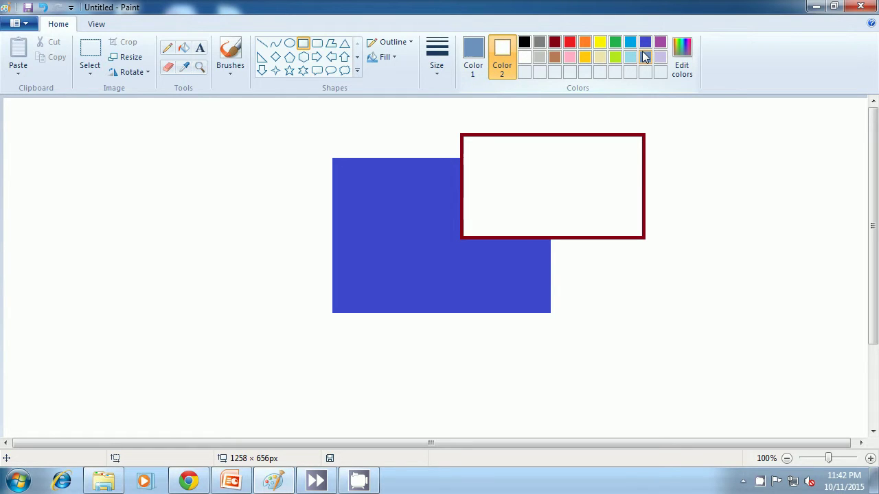
left_click(646, 58)
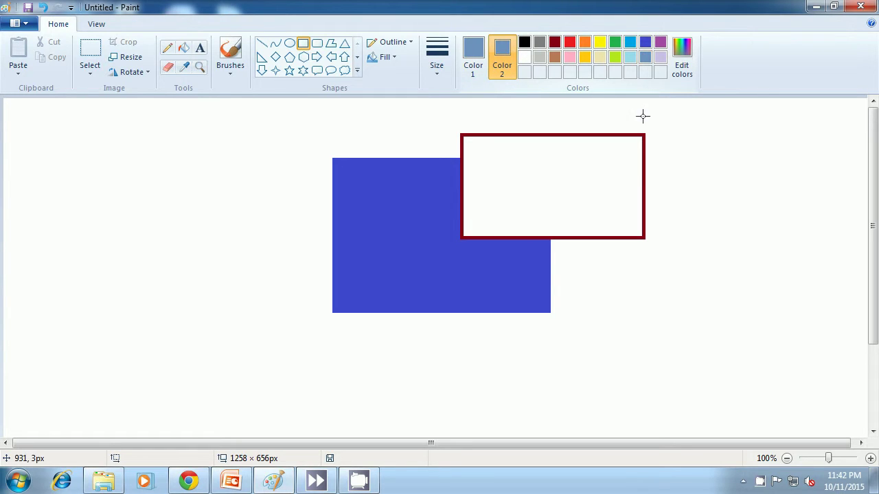
left_click_drag(590, 190, 623, 213)
left_click(706, 209)
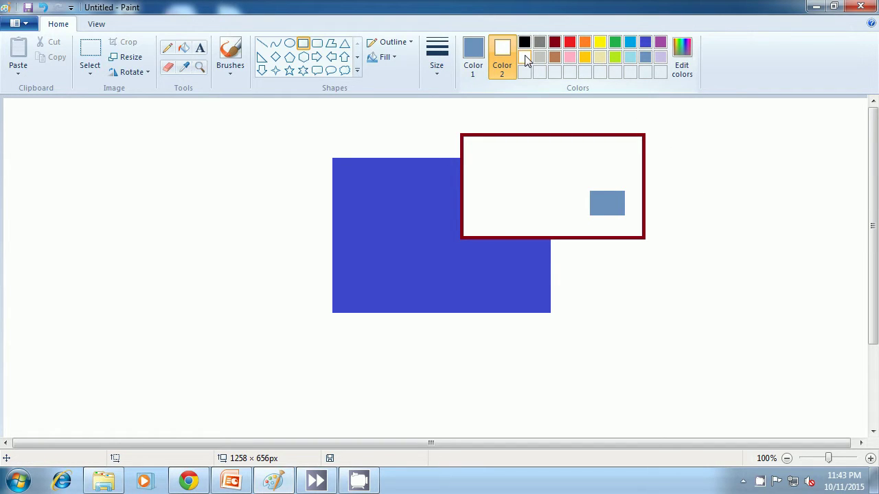
Draw a narrow horizontal rectangle with black outline and no fill overlapping the small blue-gray rectangle's lower-left part.
left_click(471, 66)
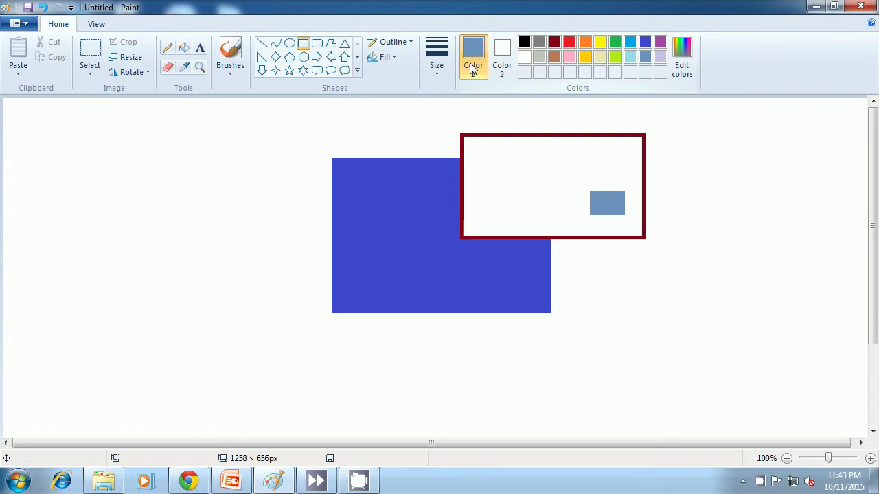
left_click(524, 43)
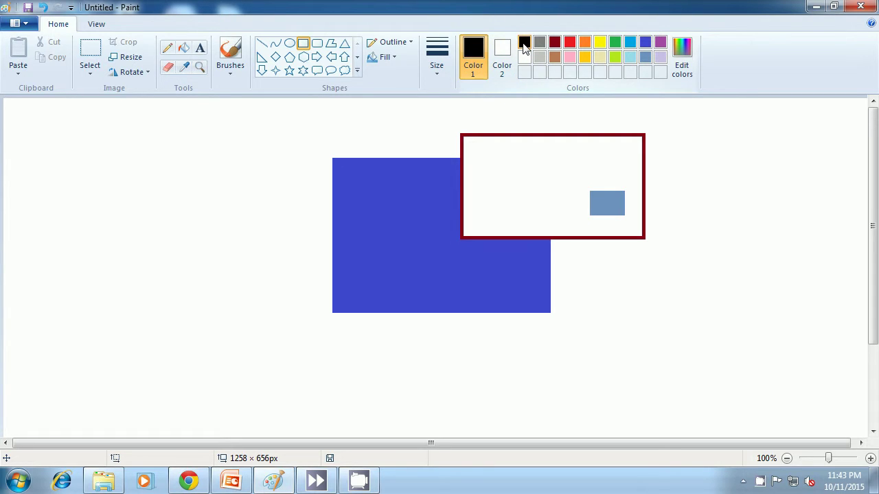
left_click(395, 58)
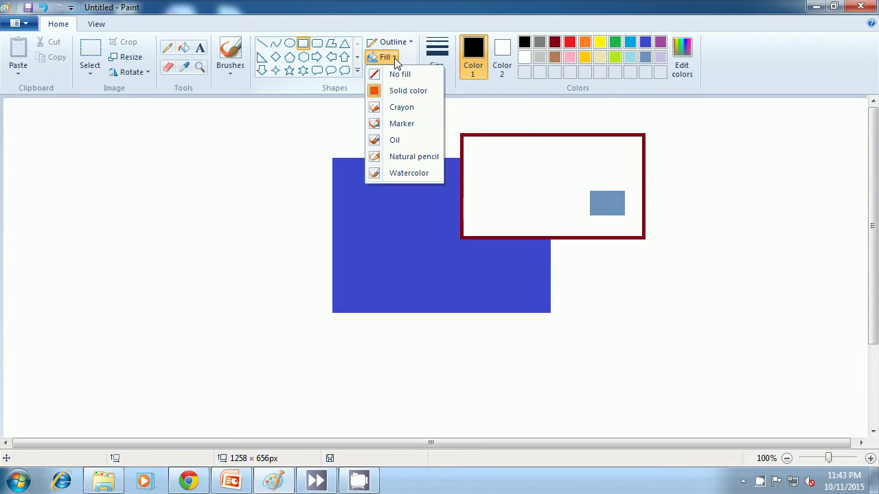
left_click(399, 76)
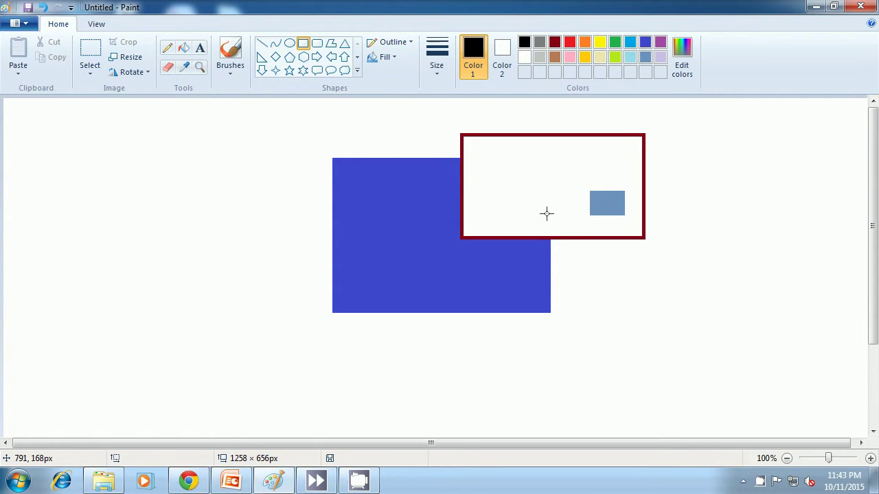
left_click_drag(532, 209, 615, 228)
left_click(683, 224)
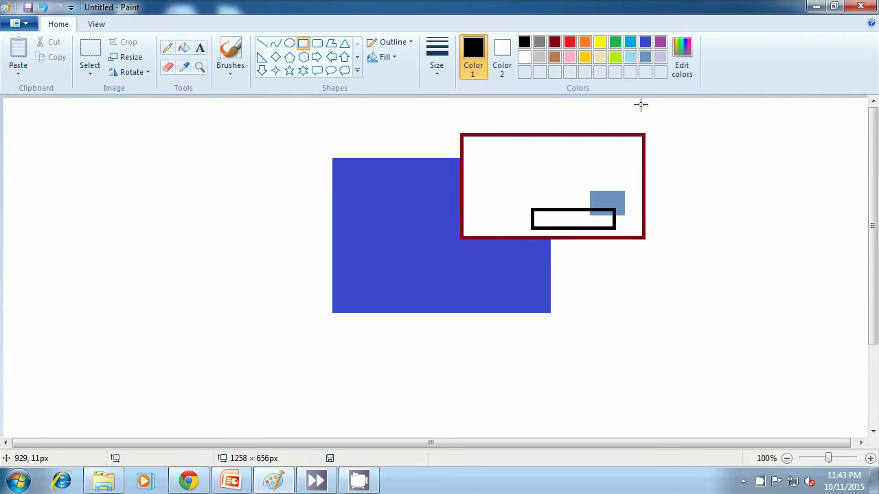
Draw an unfilled turquoise rectangle about 123 × 110 px across the indigo rectangle's bottom edge.
left_click(629, 42)
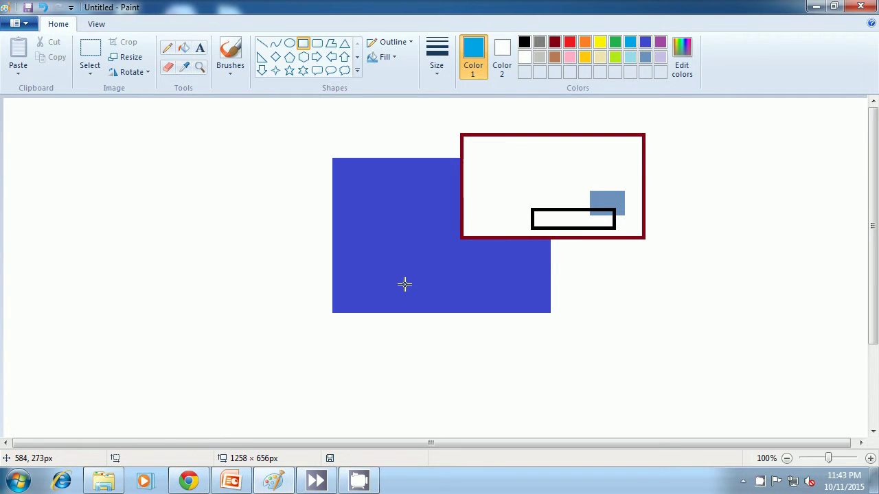
left_click_drag(405, 278, 489, 353)
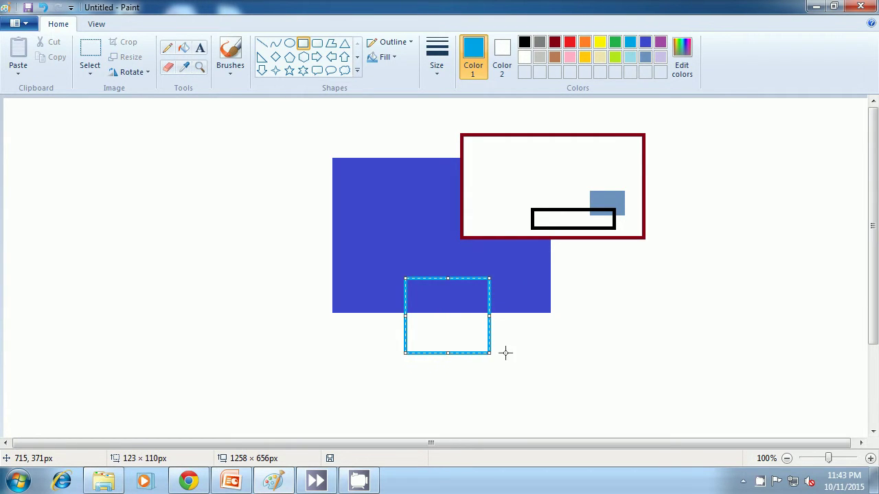
left_click(604, 327)
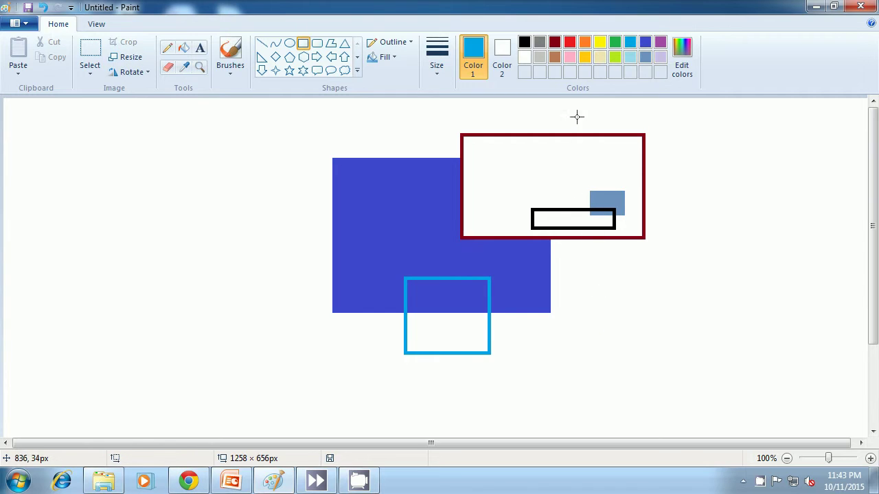
Draw an unfilled green rectangle about 183 × 38 px across the indigo rectangle's right edge.
left_click(614, 44)
left_click_drag(517, 267, 643, 294)
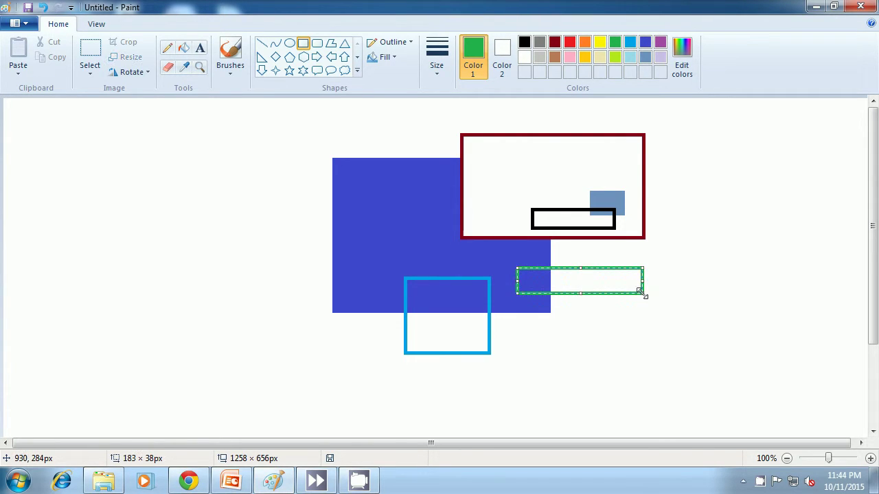
left_click(702, 275)
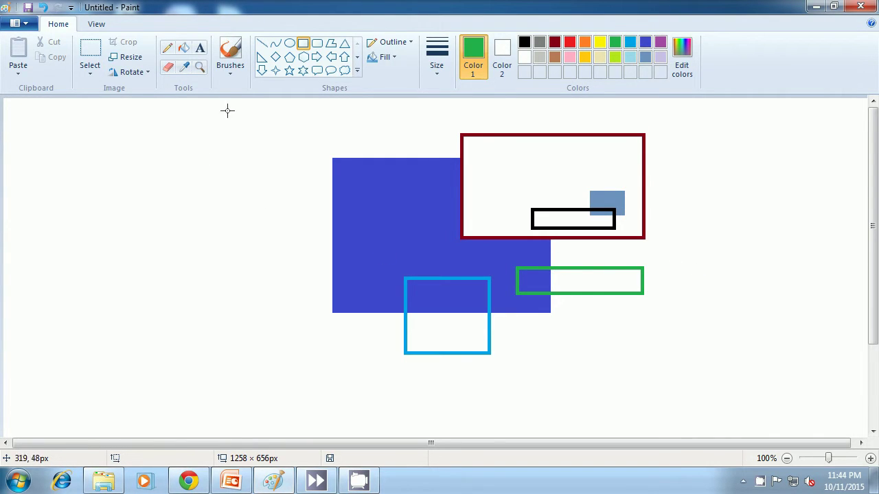
Draw an unfilled dark red rectangle about 113 × 54 px across the indigo rectangle's left edge.
left_click(555, 43)
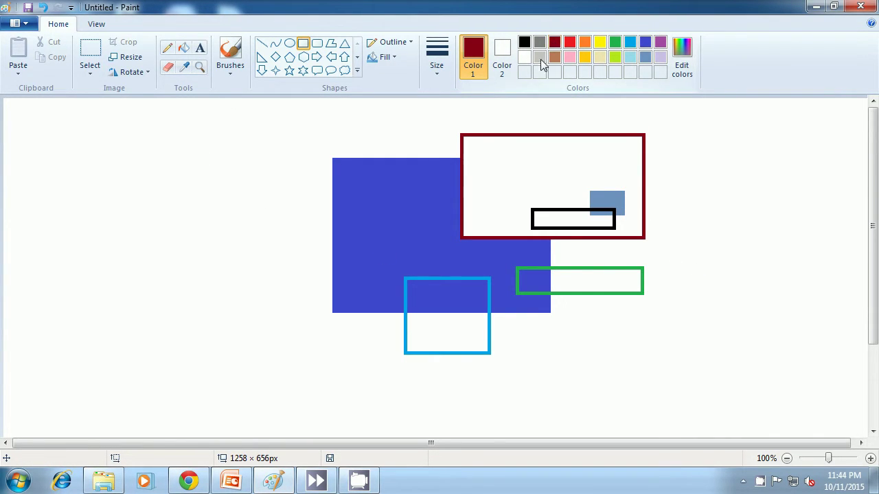
left_click_drag(295, 232, 372, 268)
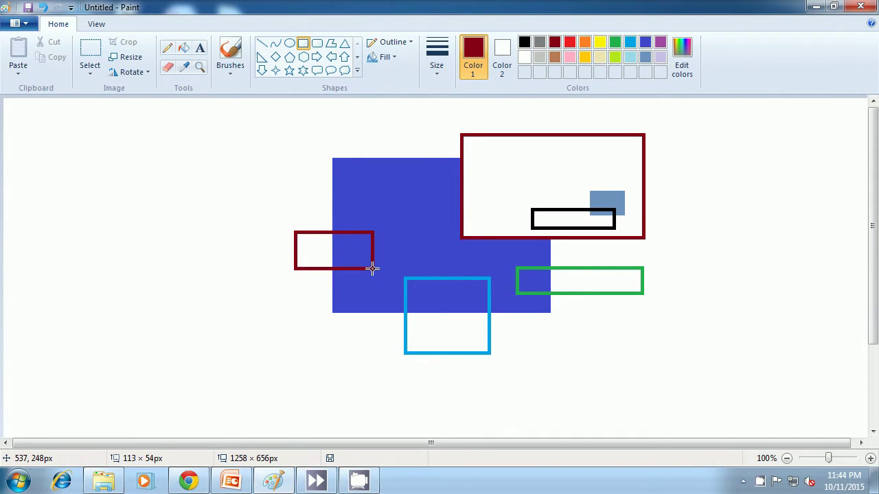
left_click_drag(372, 269, 372, 268)
left_click(255, 296)
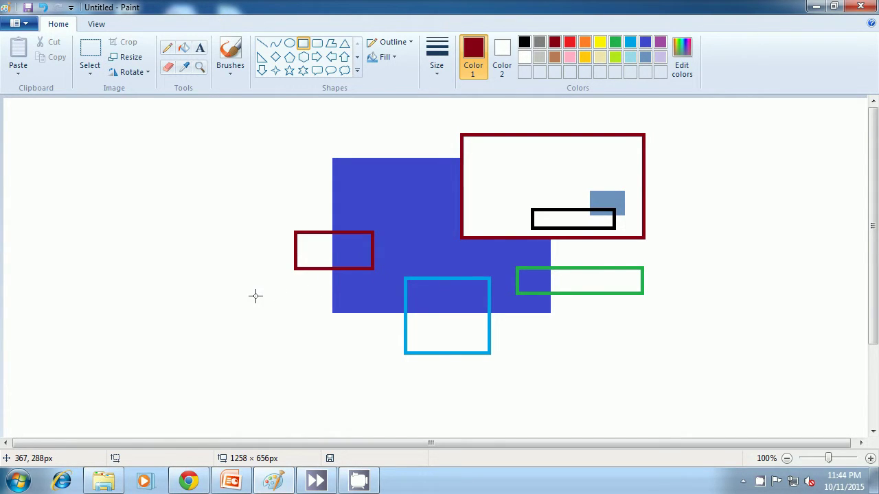
Draw a solid red rectangle about 108 × 63 px over the lower-left part of the dark red outline on the indigo rectangle's left edge.
left_click(569, 42)
left_click(501, 56)
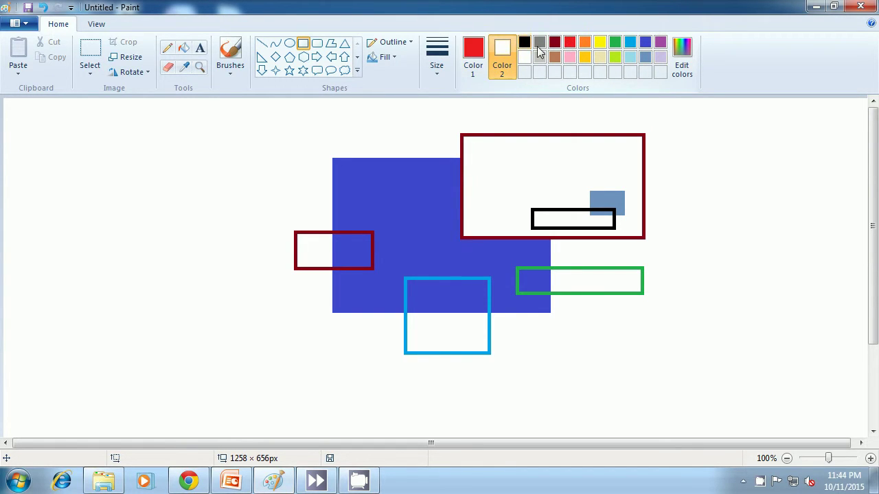
left_click(569, 42)
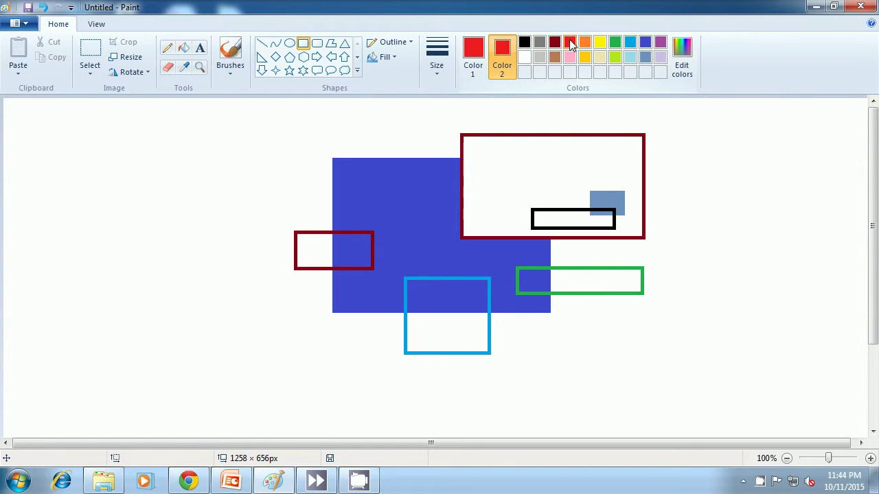
left_click(394, 59)
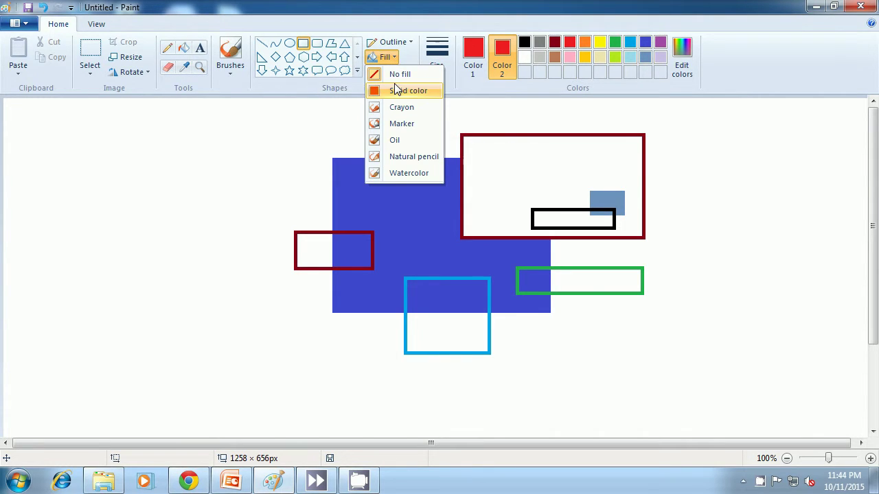
left_click(397, 92)
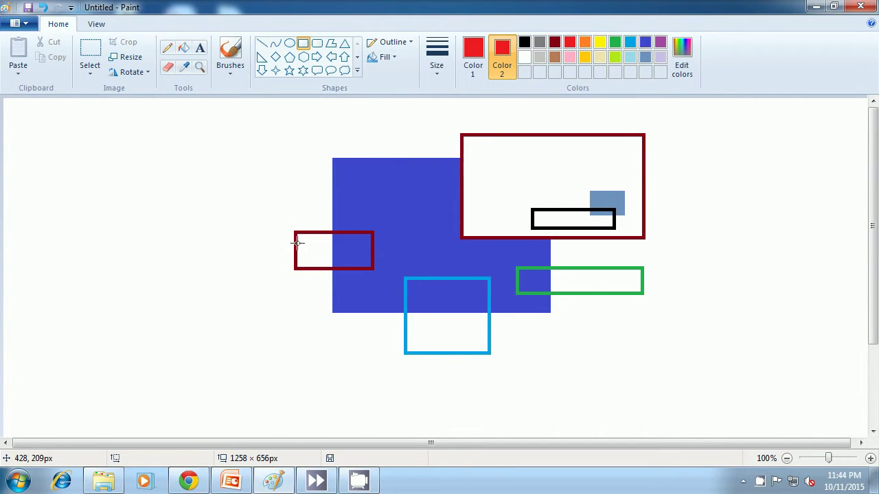
left_click_drag(270, 256, 345, 299)
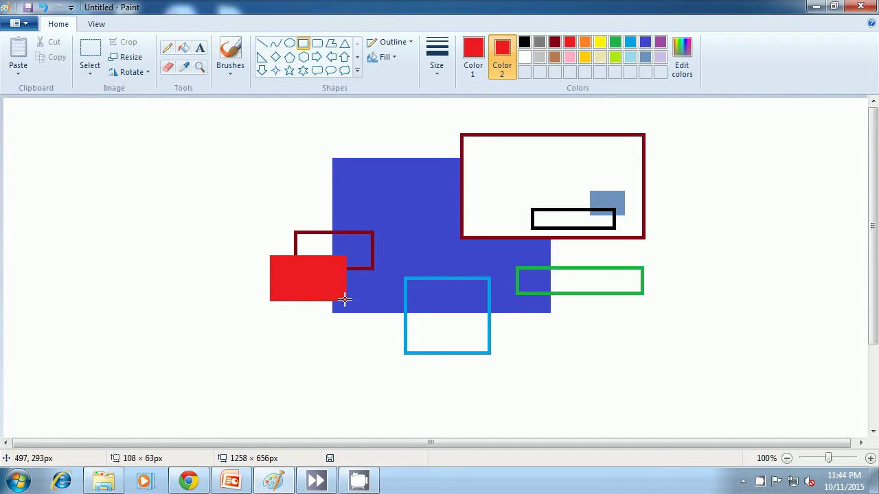
left_click_drag(344, 299, 344, 300)
left_click(280, 333)
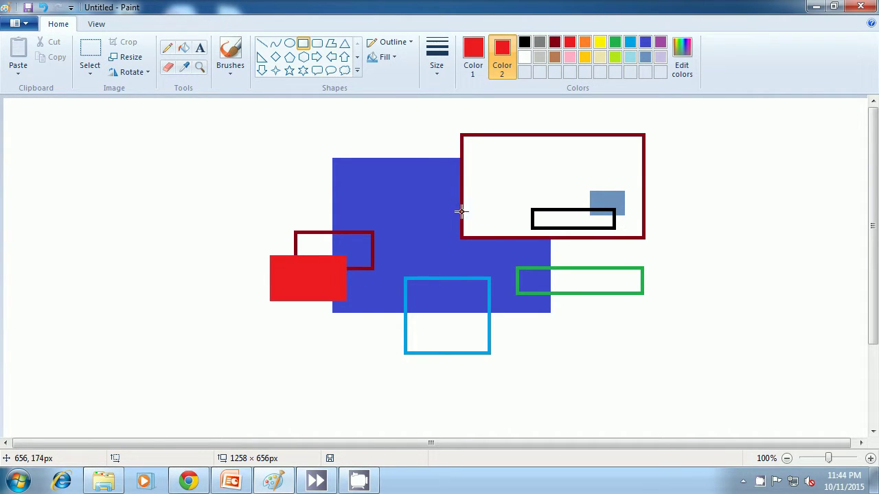
Draw a solid turquoise rectangle about 122 × 100 px over the indigo rectangle's top edge and the large dark red rectangle's upper-left corner.
left_click(631, 43)
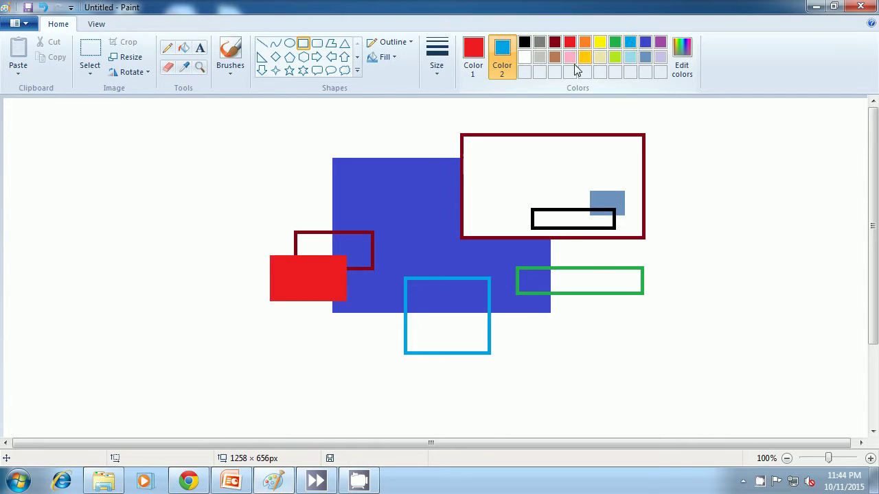
left_click(472, 62)
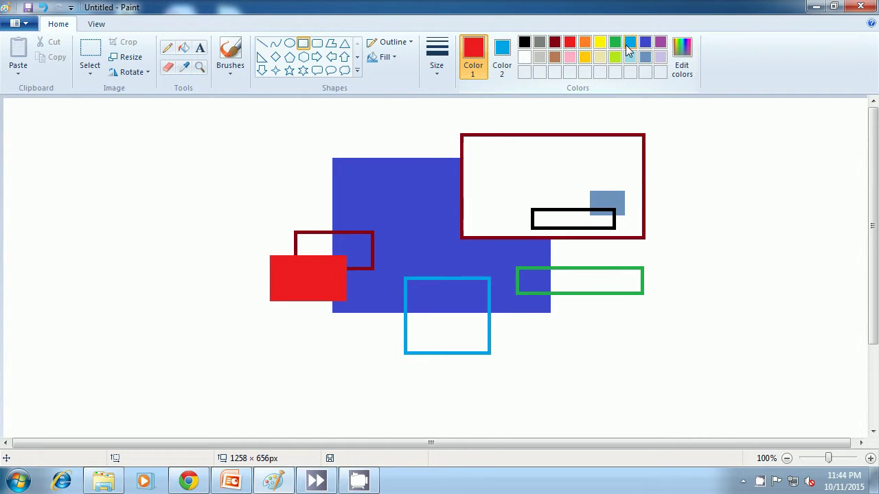
left_click(628, 44)
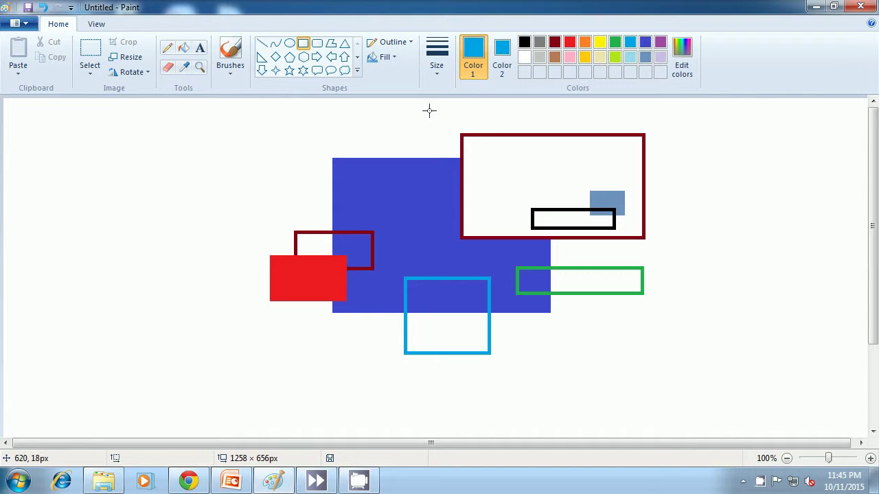
left_click_drag(428, 110, 512, 178)
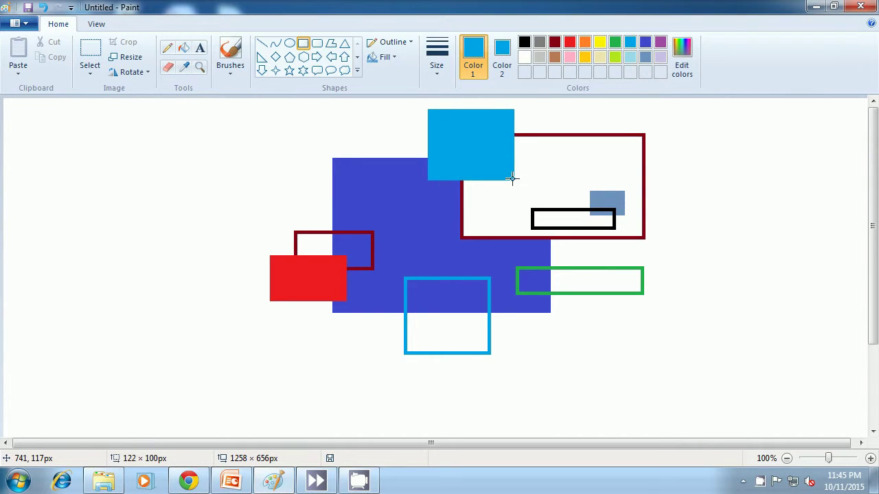
left_click_drag(512, 178, 514, 180)
left_click(689, 182)
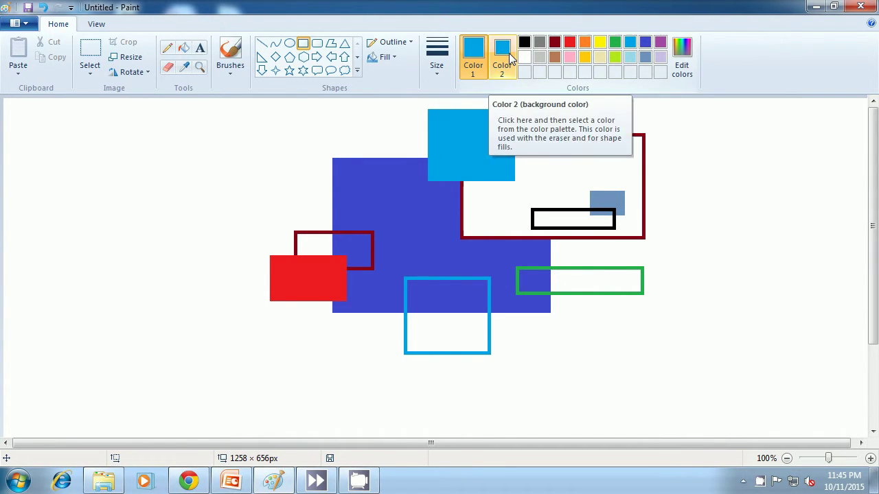
Draw two white-outlined rectangles with no fill inside the solid turquoise rectangle: a narrow upright one and a small horizontal one.
left_click(510, 59)
left_click(526, 59)
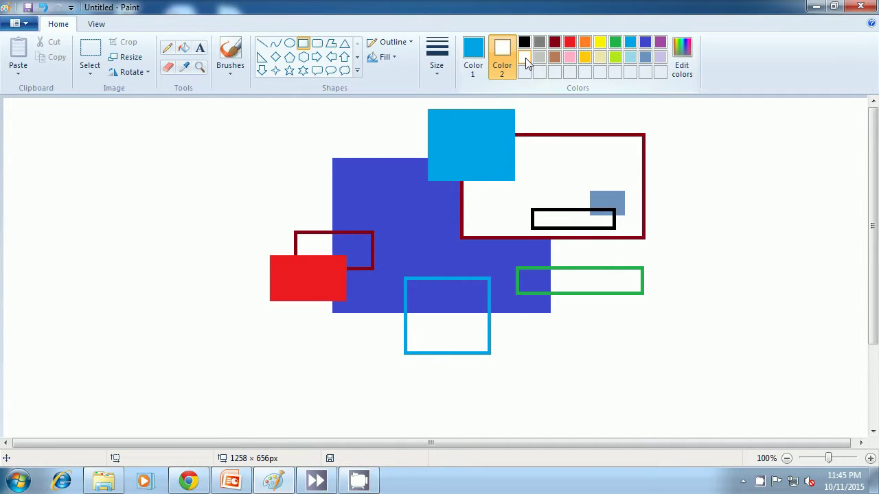
left_click(473, 58)
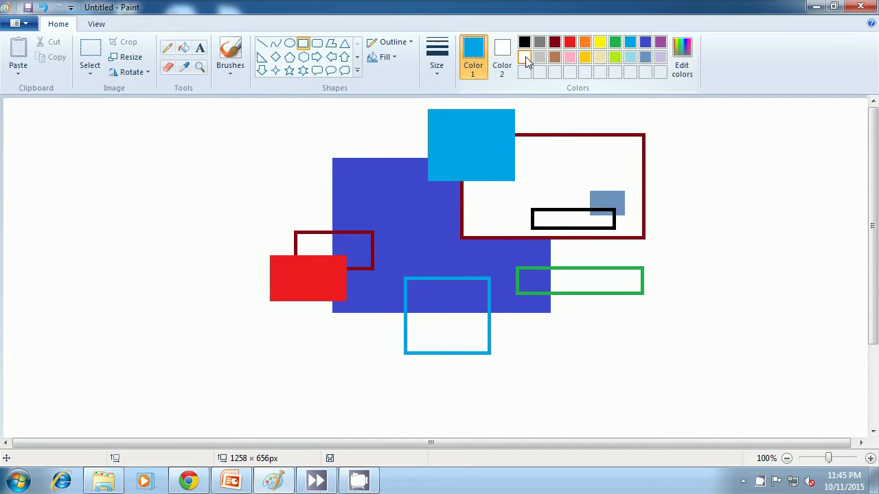
left_click(526, 59)
left_click(384, 57)
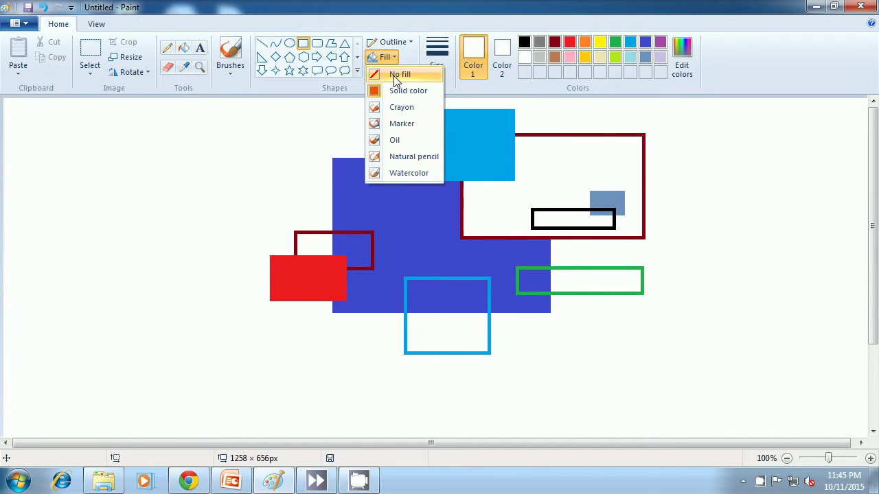
left_click(396, 75)
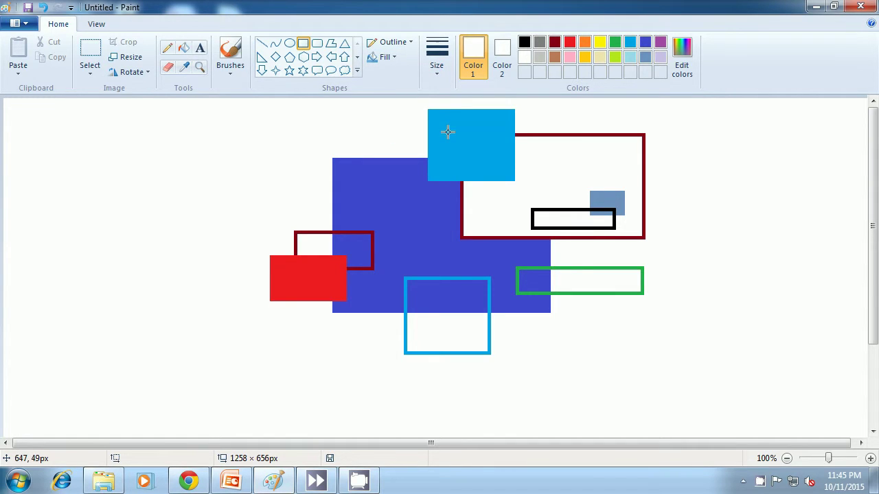
left_click_drag(445, 131, 463, 168)
left_click(698, 156)
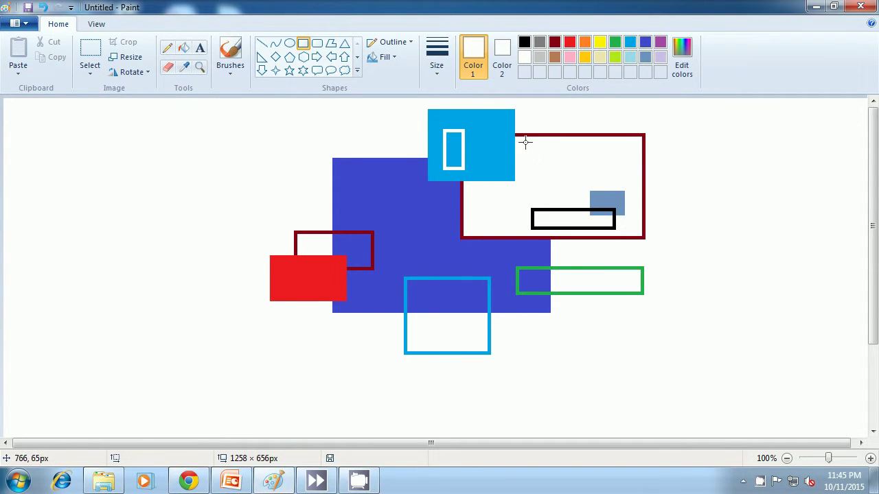
left_click_drag(477, 122, 507, 137)
left_click(718, 139)
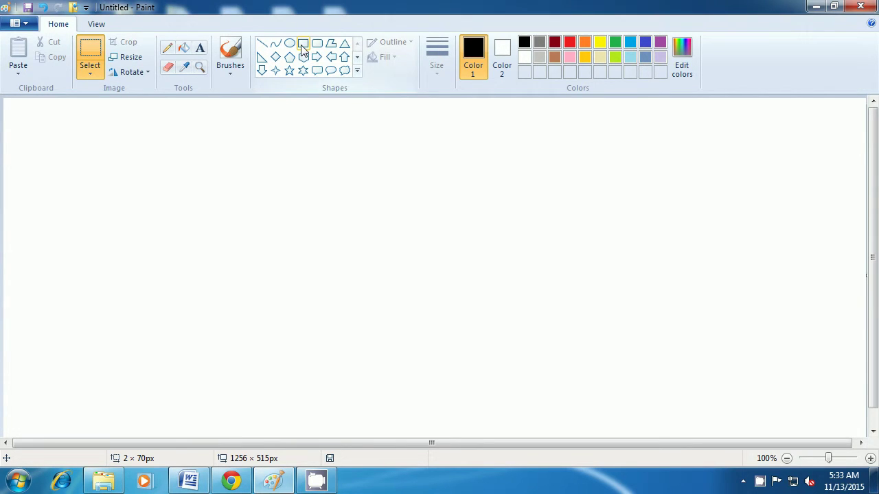
Draw a tall black rectangle outline on the blank canvas, with a narrow one about 20 × 49 px standing on its top-right corner.
left_click(302, 45)
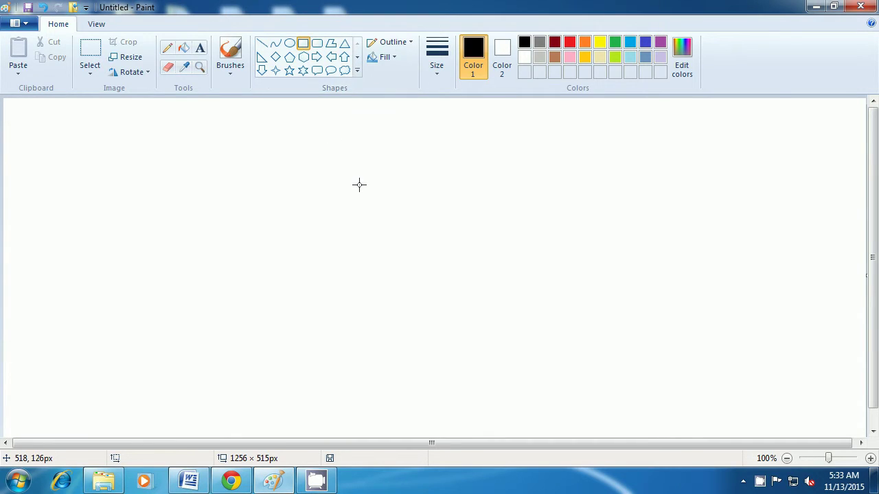
left_click_drag(336, 177, 499, 400)
left_click(592, 348)
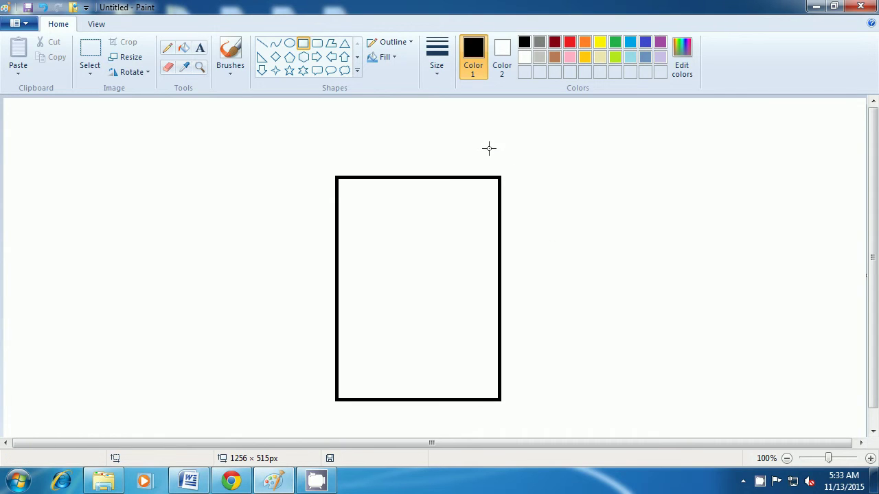
left_click_drag(487, 144, 499, 178)
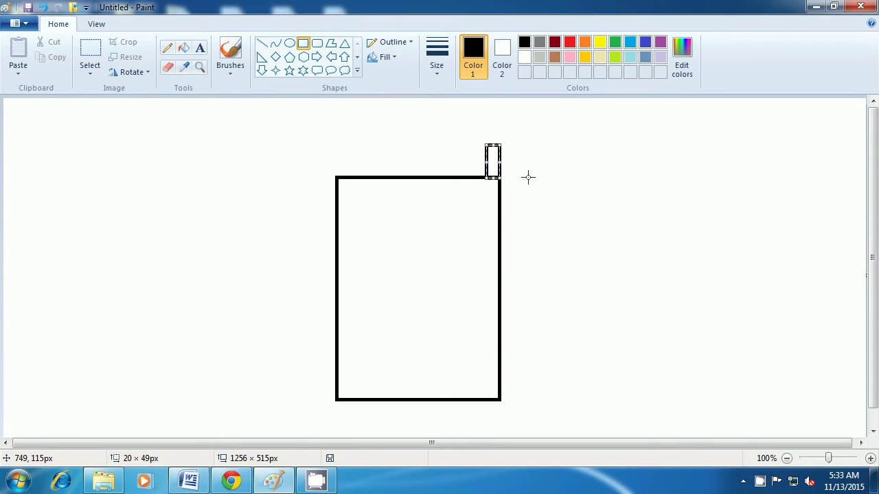
left_click(557, 180)
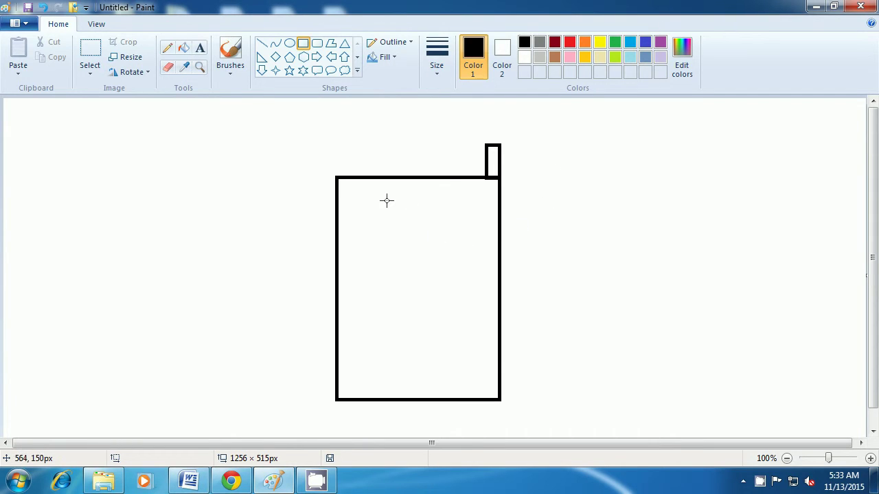
Draw a black rectangle outline about 191 × 182 px inside the upper part of the tall rectangle as a screen.
left_click_drag(352, 188, 480, 312)
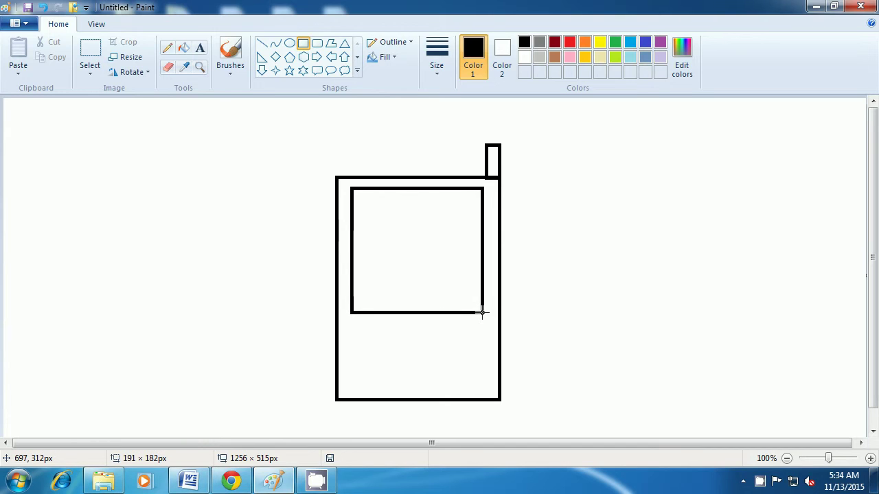
left_click_drag(481, 313, 482, 312)
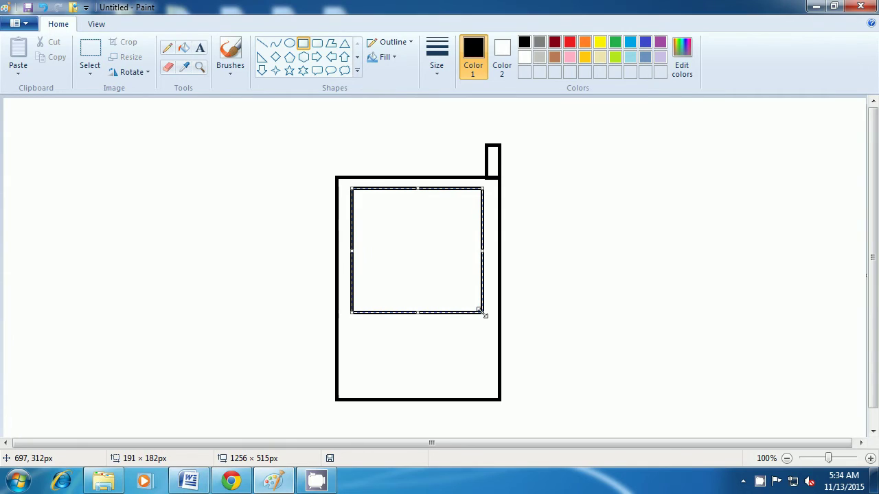
left_click(682, 225)
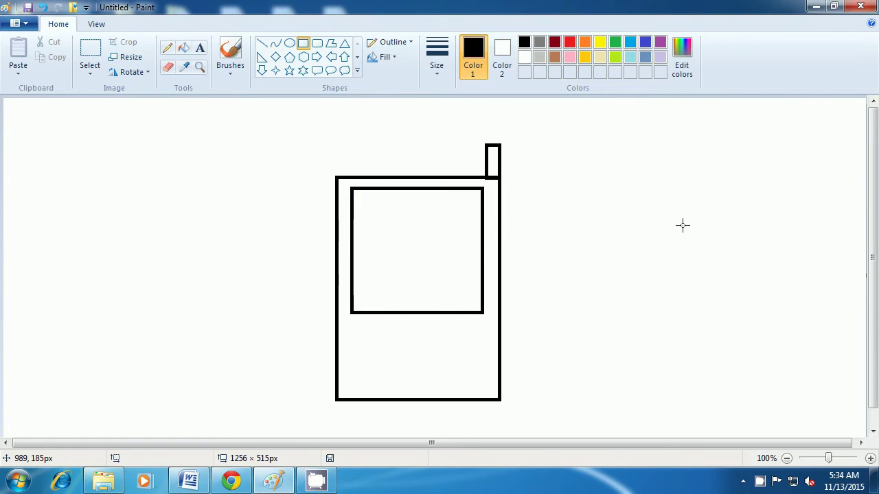
Draw a solid black rectangle about 33 × 23 px just below the screen's lower-left corner.
left_click(502, 49)
left_click(523, 44)
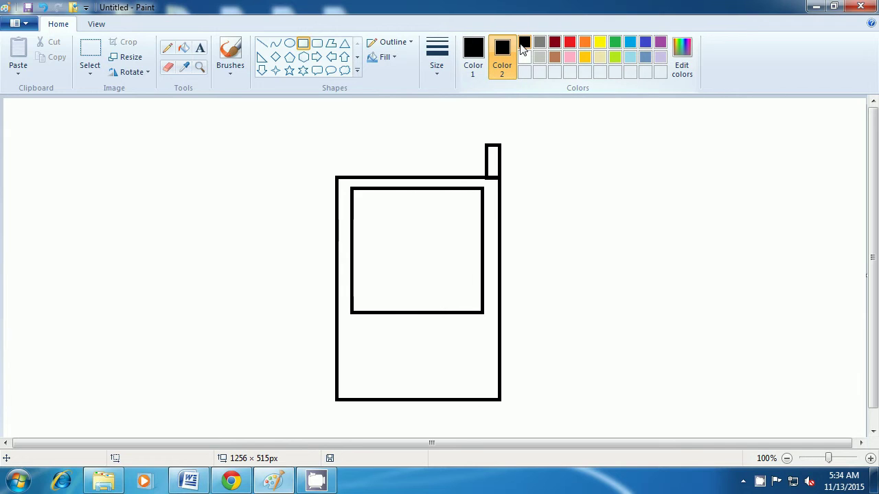
left_click(394, 62)
left_click(406, 89)
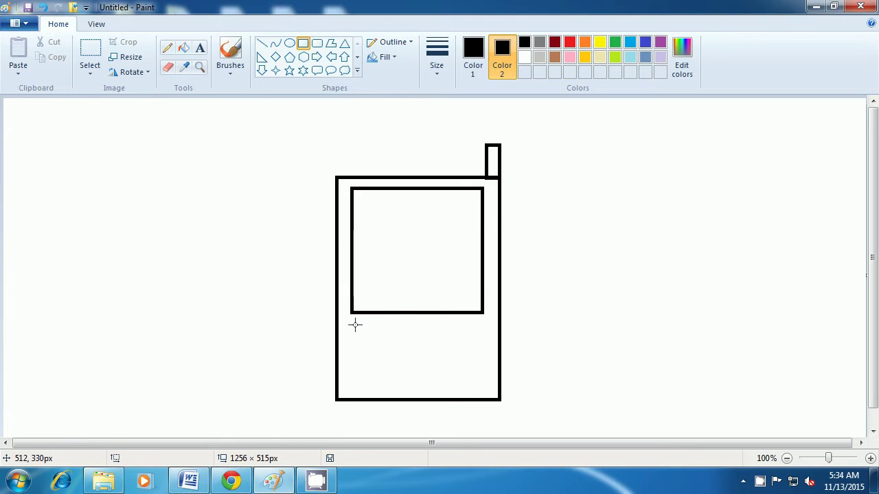
mouse_move(352, 326)
left_mouse_down()
mouse_move(363, 345)
mouse_move(374, 339)
left_mouse_up()
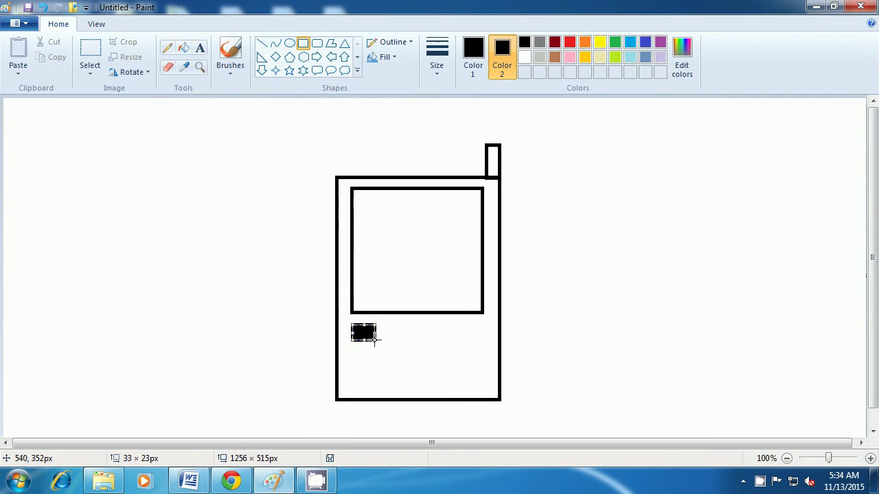
left_click(401, 345)
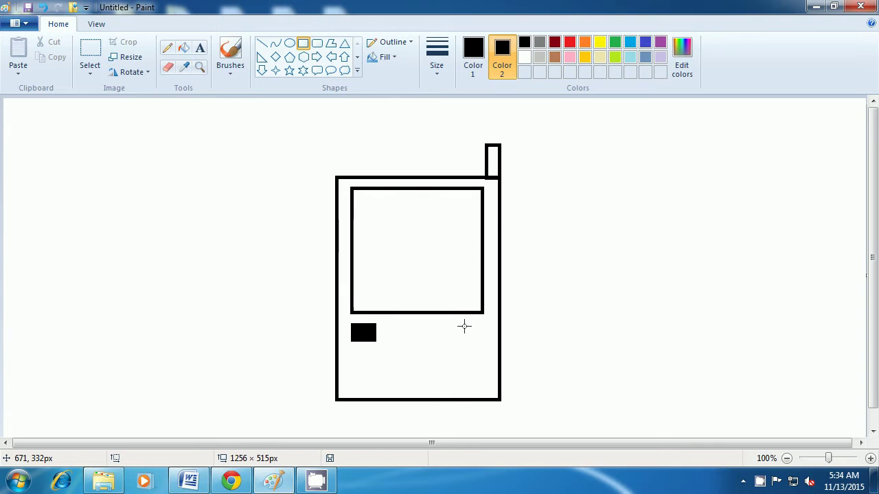
Draw a matching solid black rectangle about 28 × 20 px below the screen's lower-right corner.
left_click_drag(464, 326, 473, 332)
left_click_drag(477, 337, 482, 337)
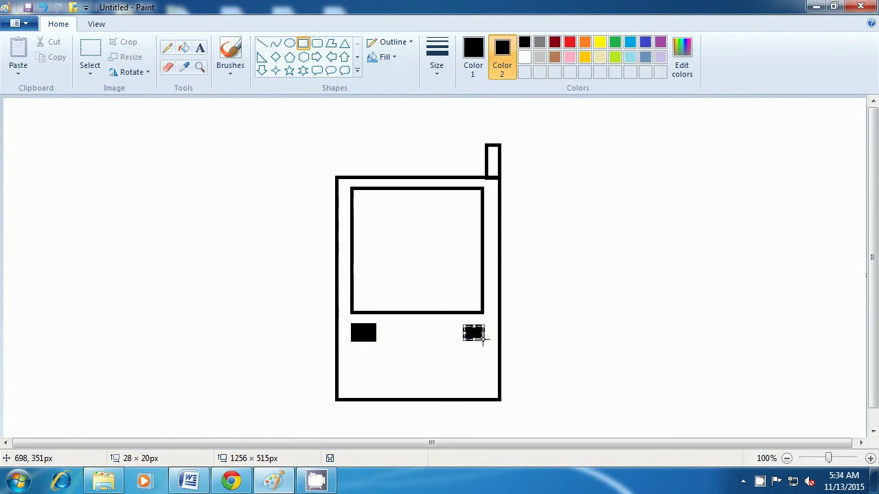
left_click(577, 314)
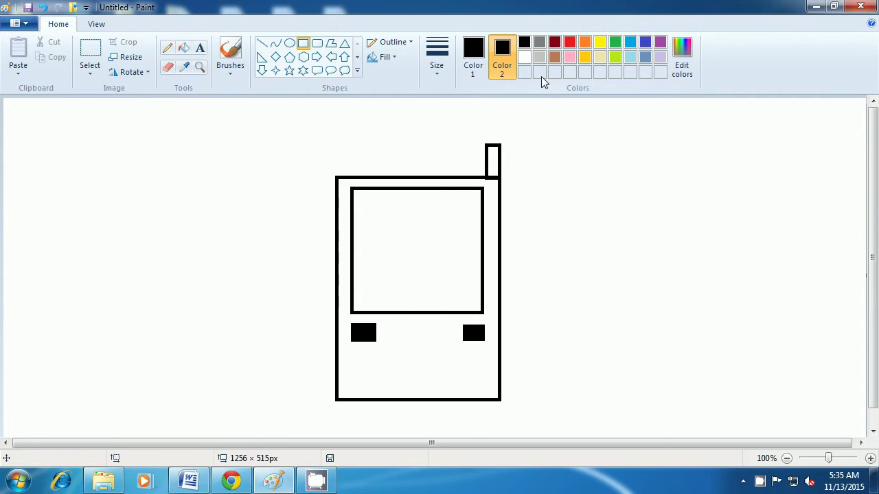
Draw a thin solid light gray horizontal bar centered slightly below the two black rectangles.
left_click(474, 55)
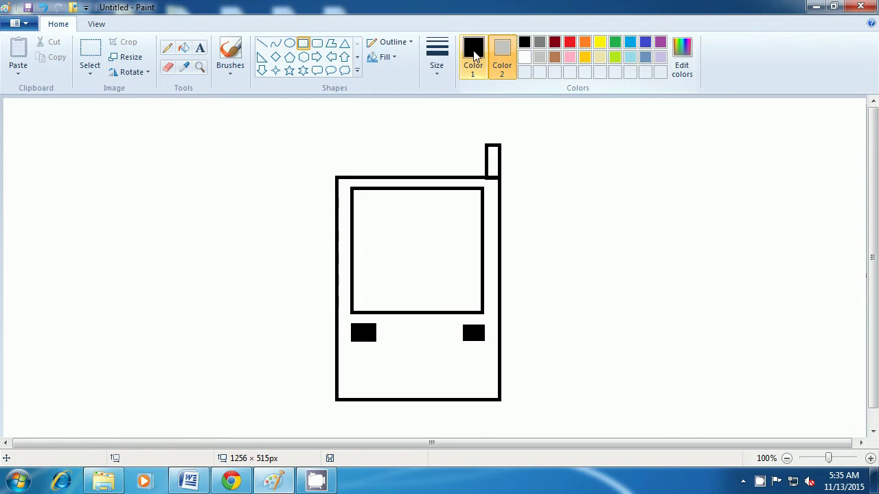
left_click(540, 59)
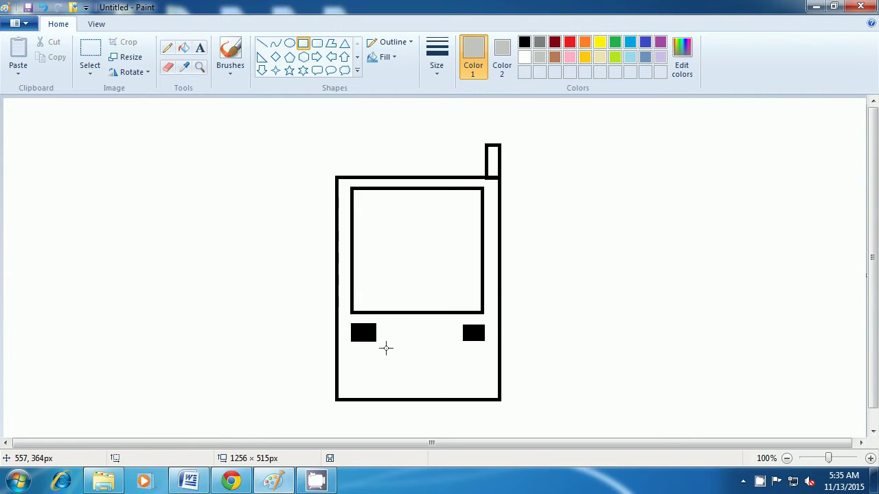
left_click_drag(384, 346, 459, 353)
left_click(562, 342)
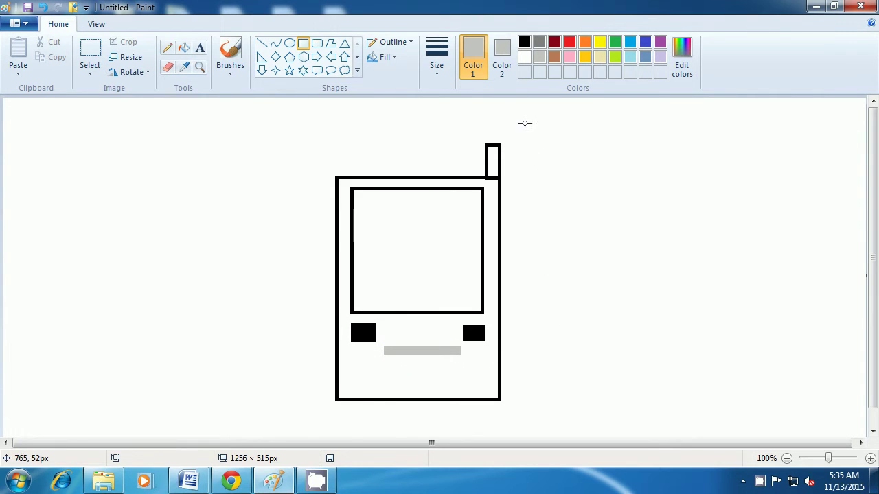
Draw a white-filled black rectangle about 135 × 46 px below the light gray bar as a keypad, with black outline and white fill colors.
left_click(502, 57)
left_click(524, 58)
left_click(473, 56)
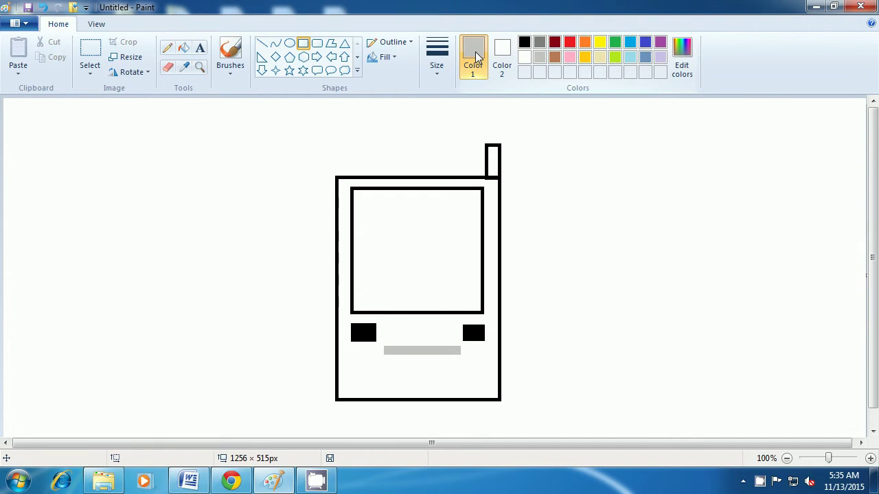
left_click(524, 43)
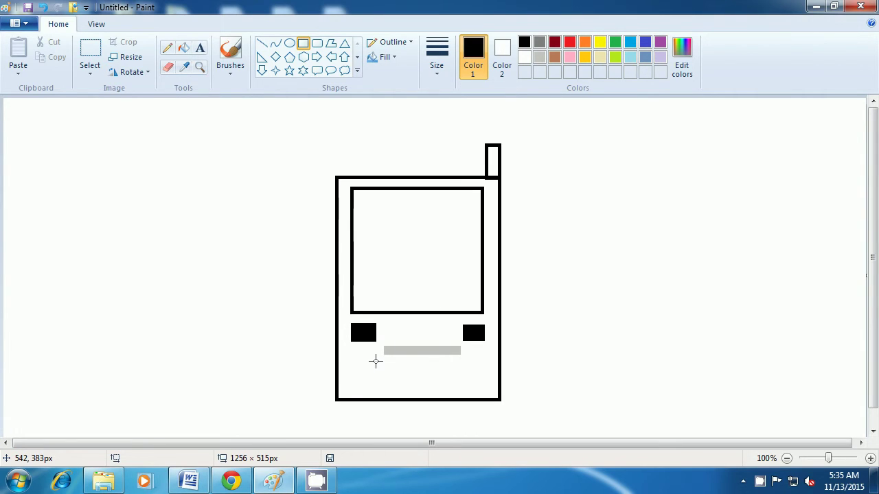
left_click_drag(375, 361, 469, 392)
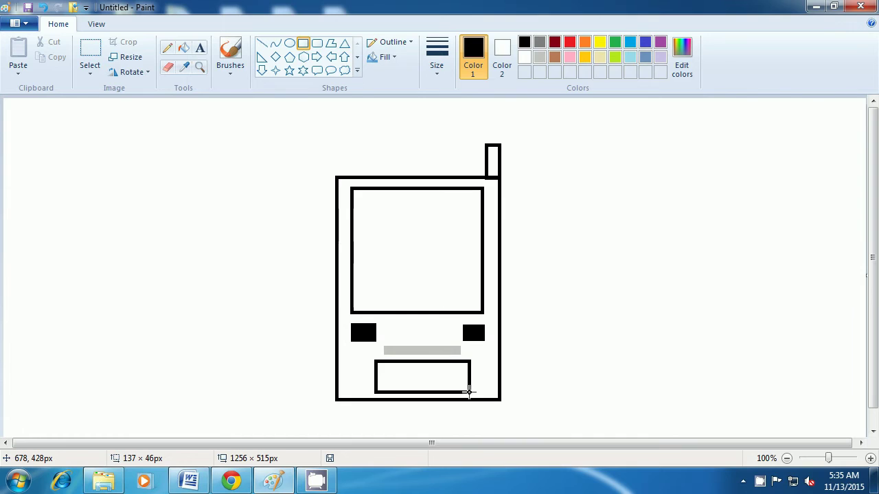
left_click_drag(469, 392, 466, 393)
left_click(598, 336)
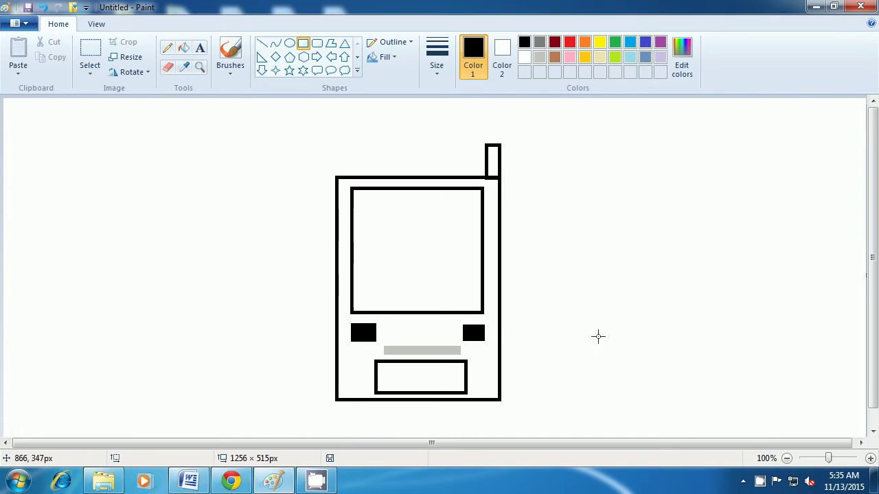
Divide the keypad rectangle into four columns with three vertical black lines running its full height.
left_click(262, 44)
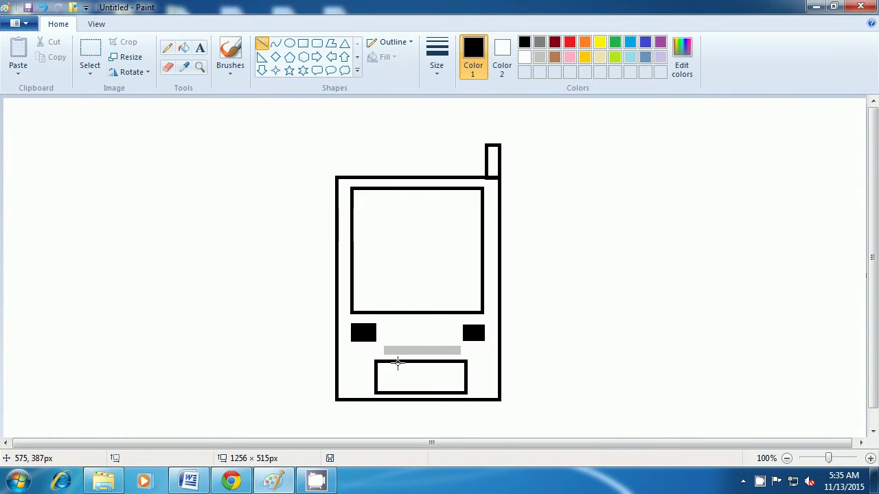
left_click_drag(396, 364, 396, 392)
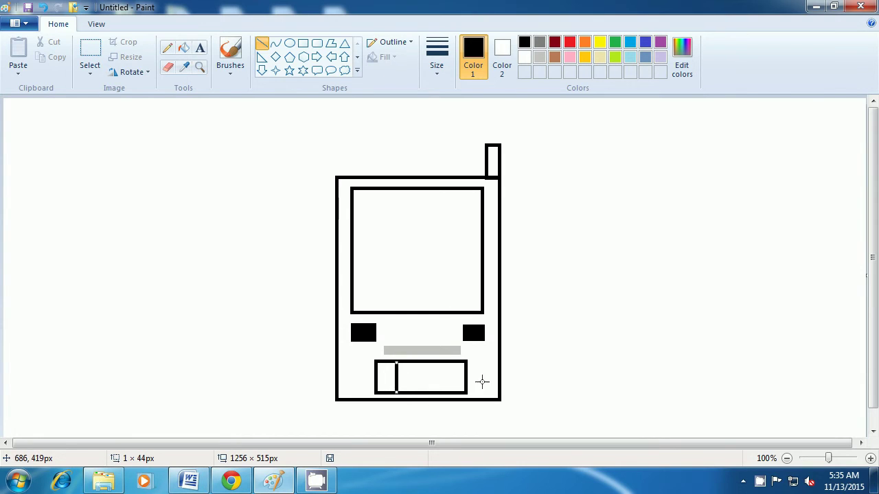
left_click(554, 357)
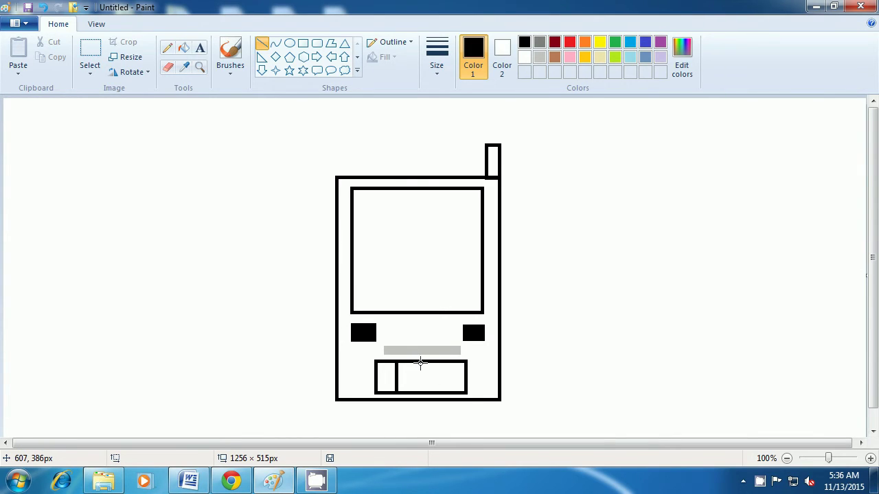
left_click_drag(420, 362, 421, 386)
left_click_drag(420, 386, 420, 391)
left_click(583, 338)
left_click_drag(446, 364, 447, 391)
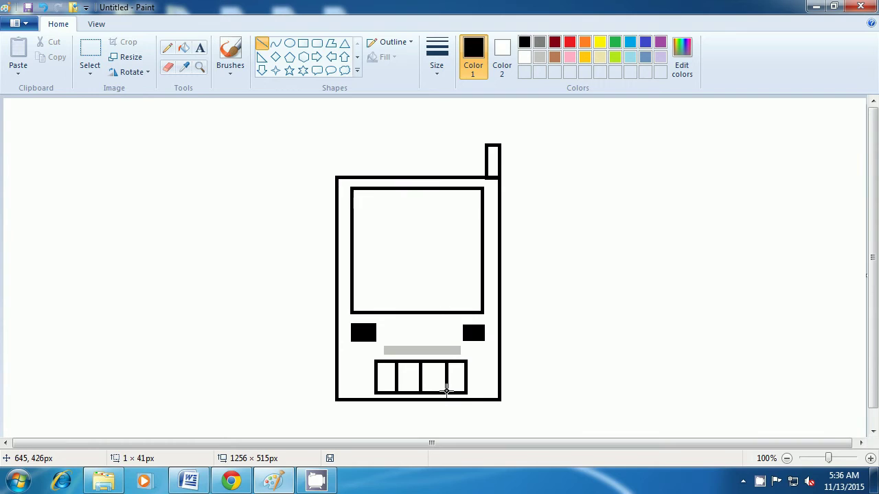
left_click_drag(447, 390, 446, 390)
left_click(553, 348)
Divide the keypad into four rows with three horizontal black lines across its full width.
left_click_drag(376, 369, 464, 368)
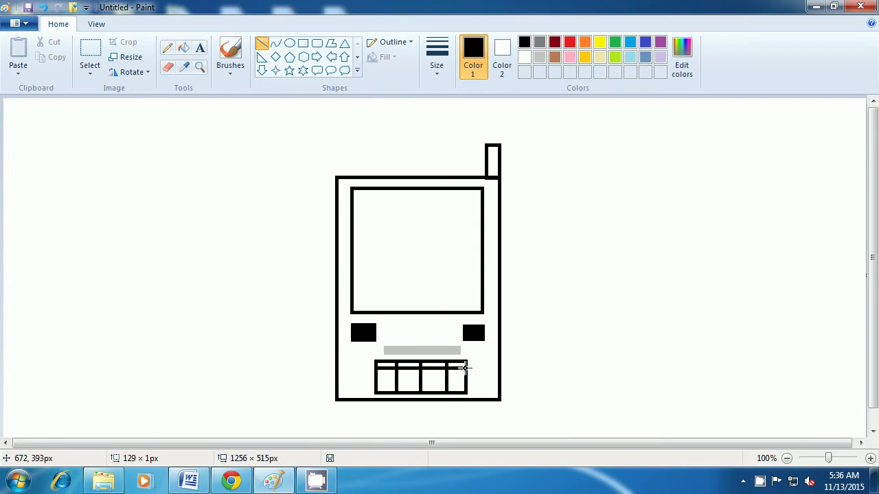
left_click_drag(464, 368, 464, 369)
left_click(540, 355)
left_click_drag(377, 374, 467, 376)
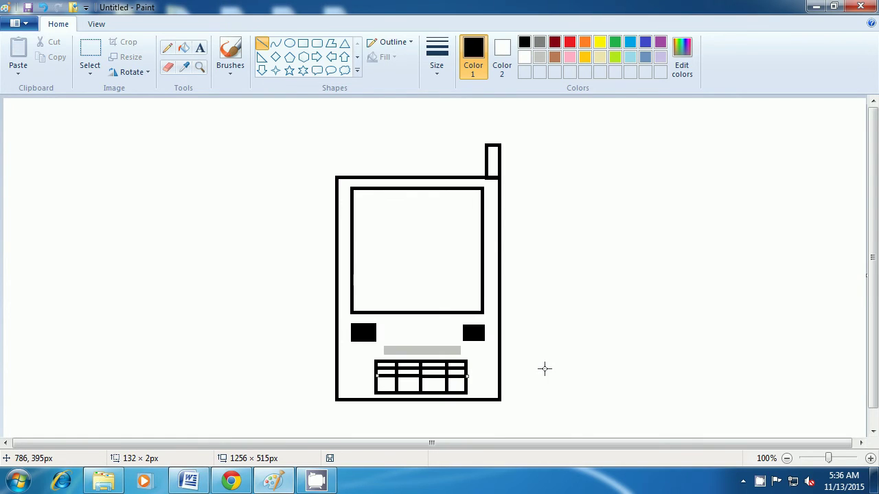
left_click(545, 367)
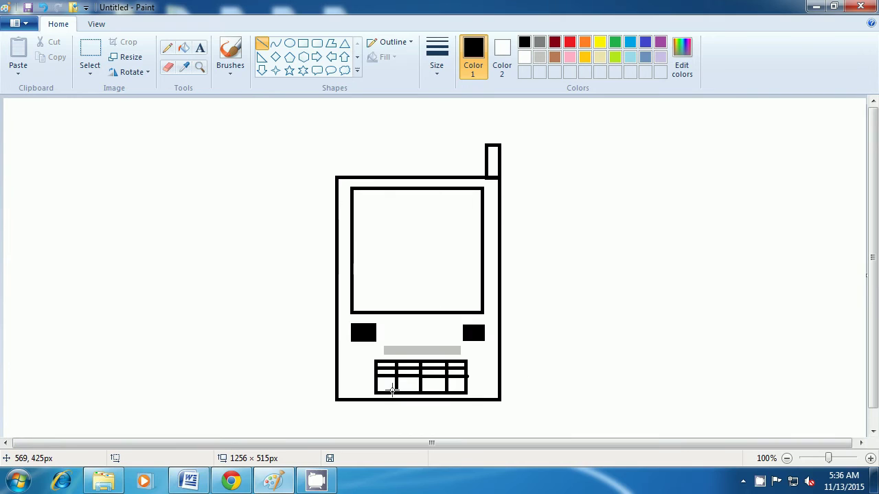
left_click_drag(377, 385, 467, 386)
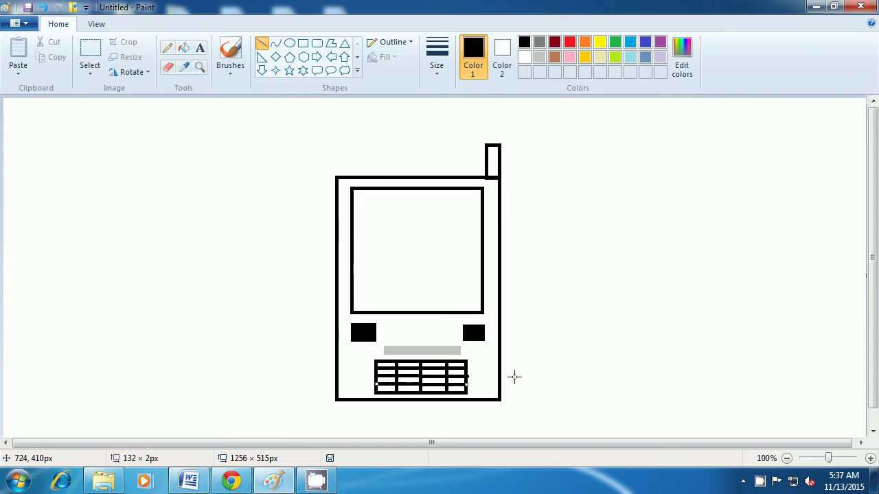
left_click(548, 364)
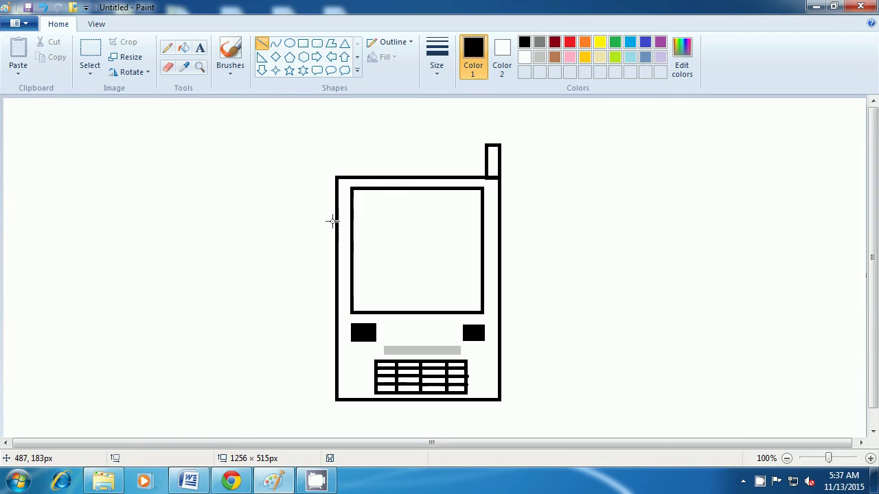
Add the text "computer shiksha" in black inside the upper part of the phone's screen.
left_click(200, 47)
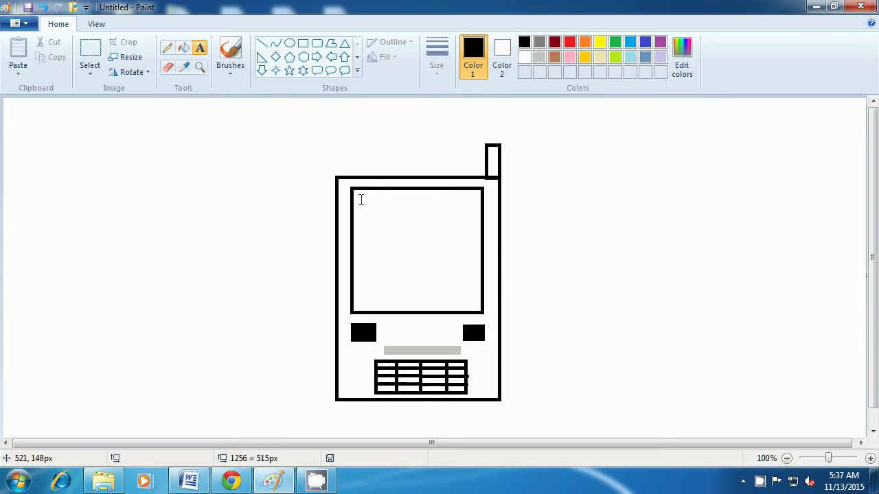
left_click_drag(356, 199, 483, 231)
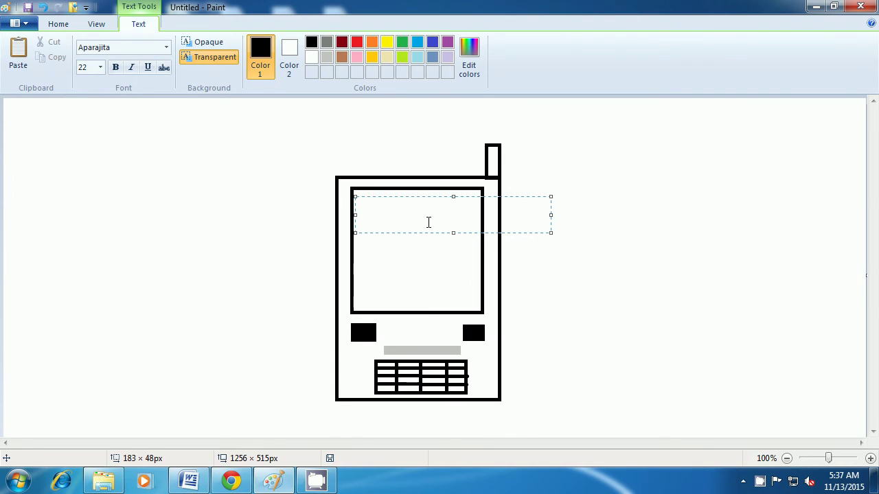
type("computer shi")
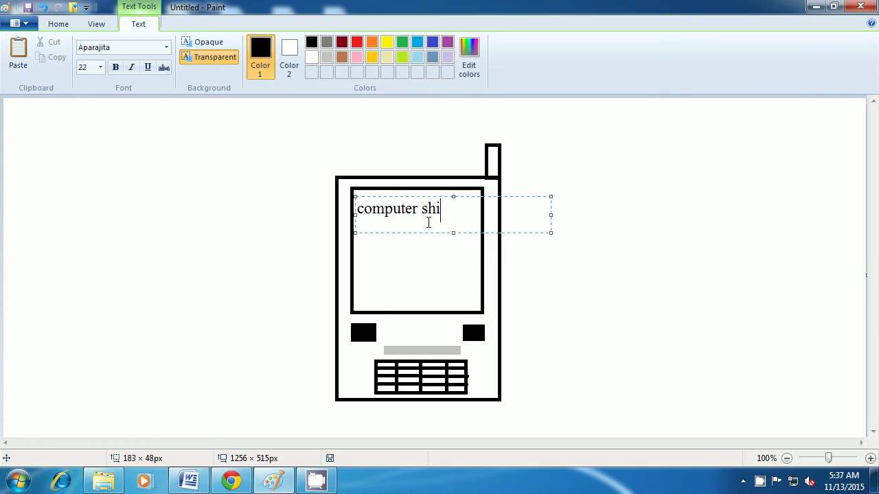
type("ksha")
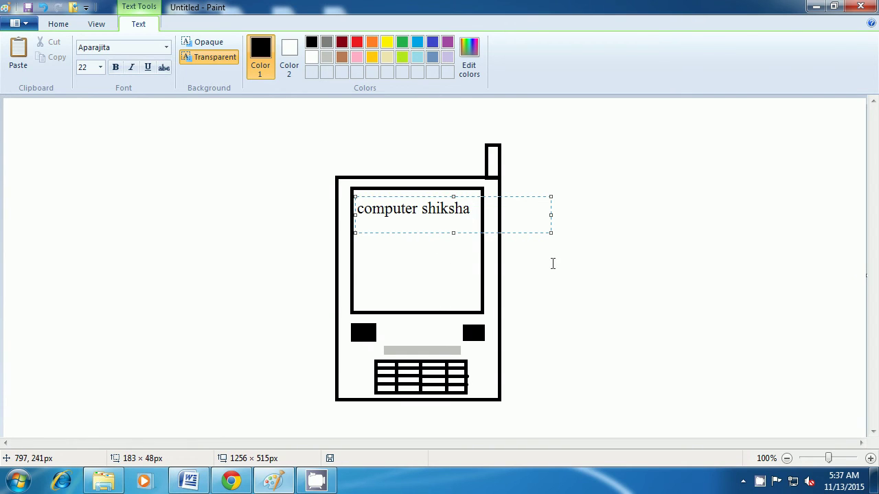
left_click(599, 259)
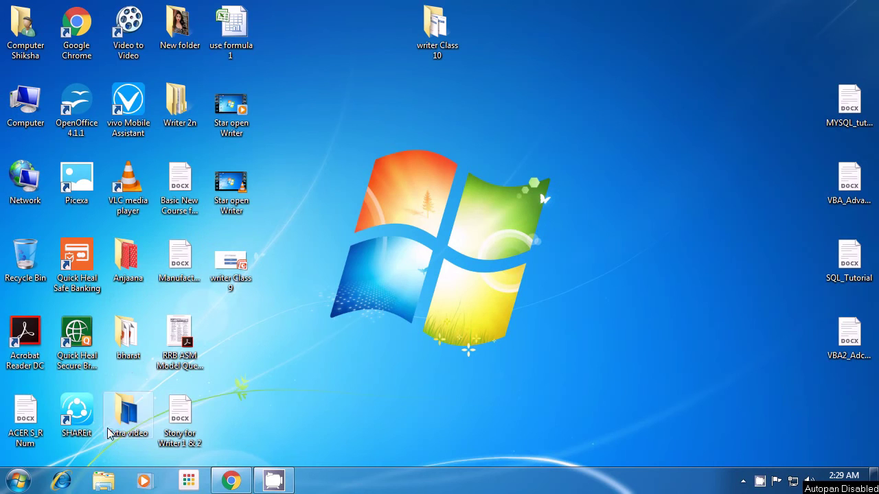
Open the Windows Start menu from the desktop.
left_click(19, 482)
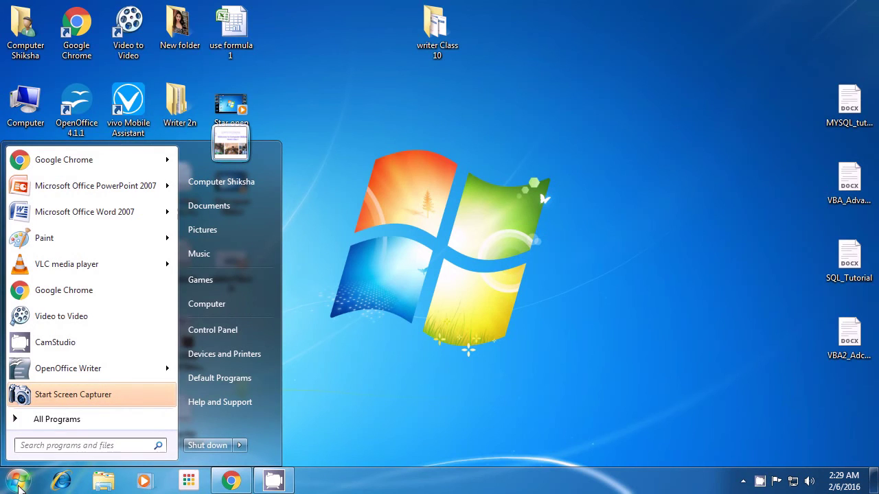